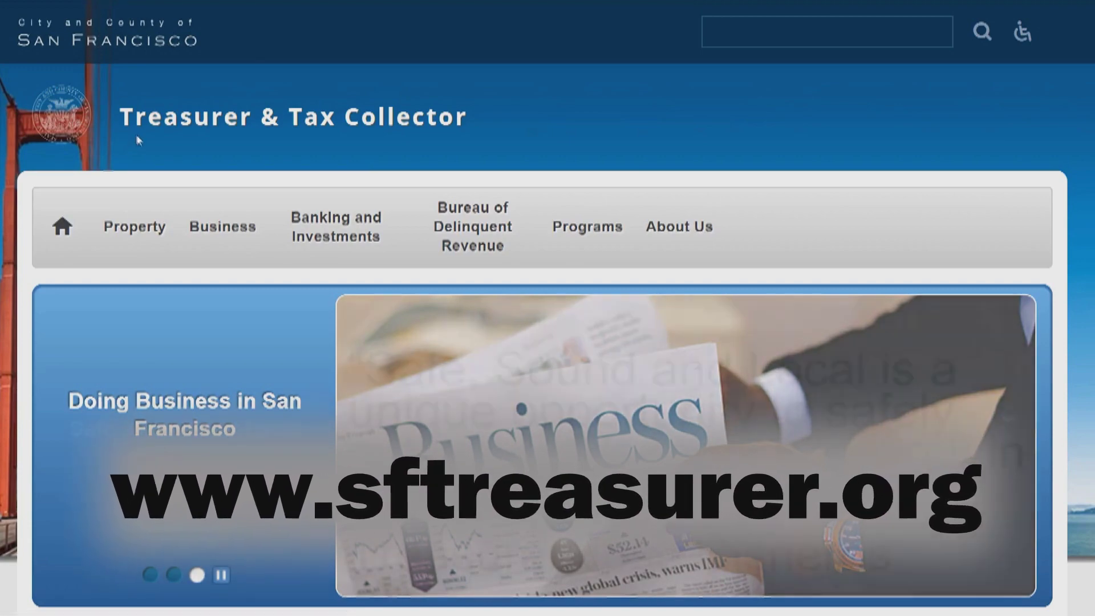
Open 'File Online: Gross Receipts' under Business Tax and bring the Annual Filing/Payment option into view.
scroll(133, 141, "down", 3)
scroll(145, 140, "down", 12)
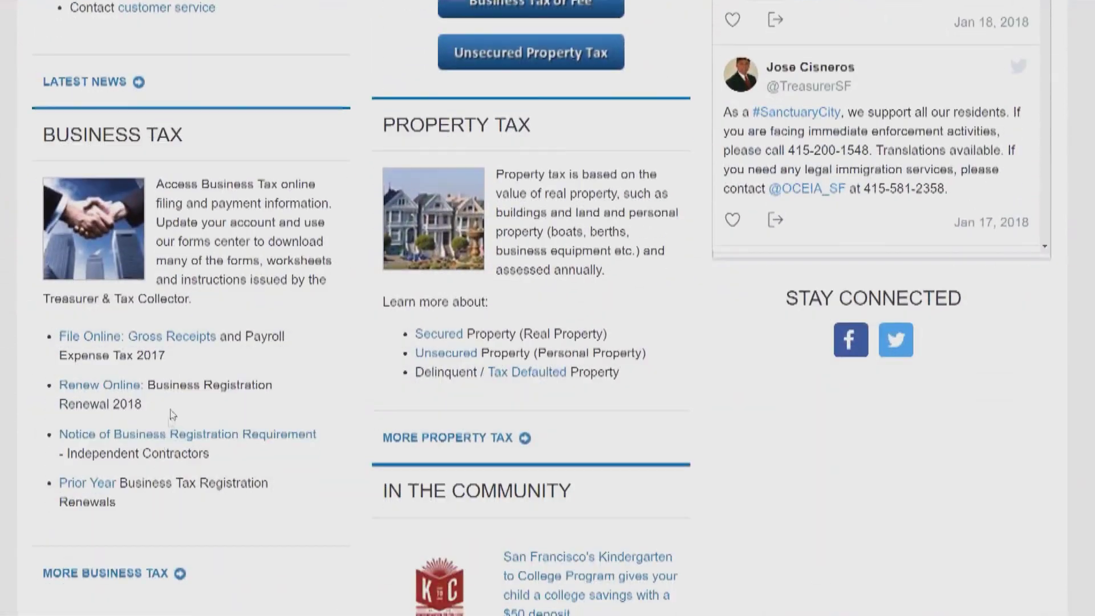
left_click(186, 338)
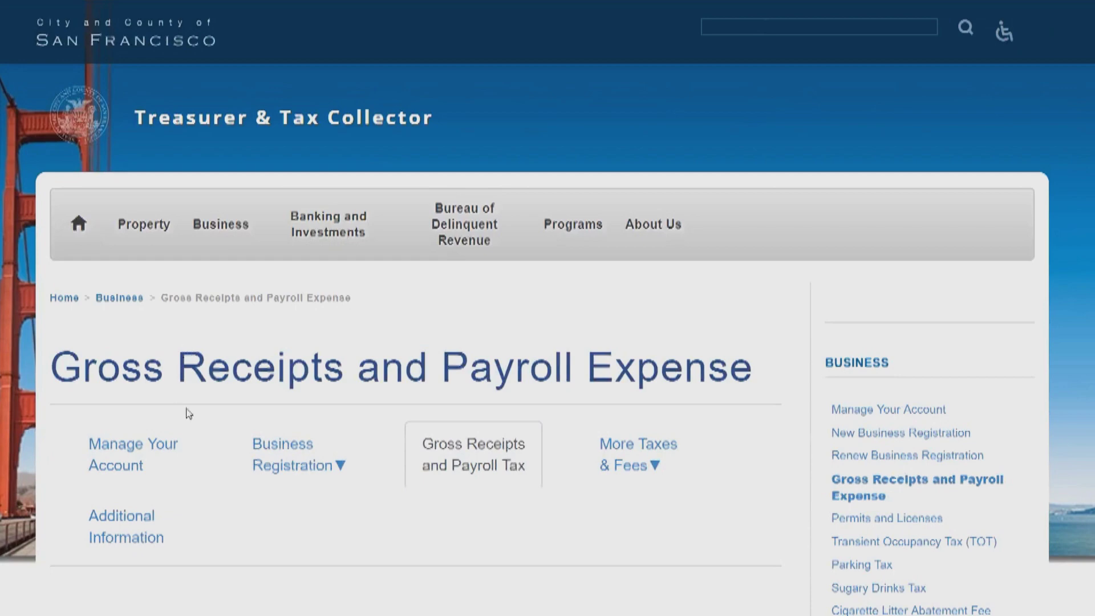
scroll(182, 407, "down", 4)
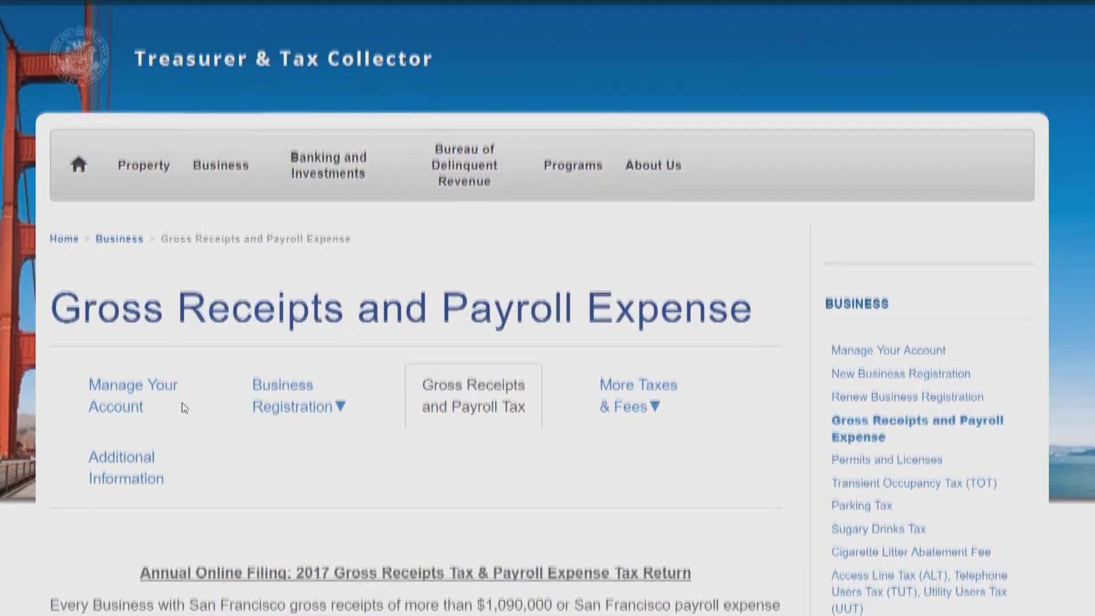
scroll(182, 406, "down", 3)
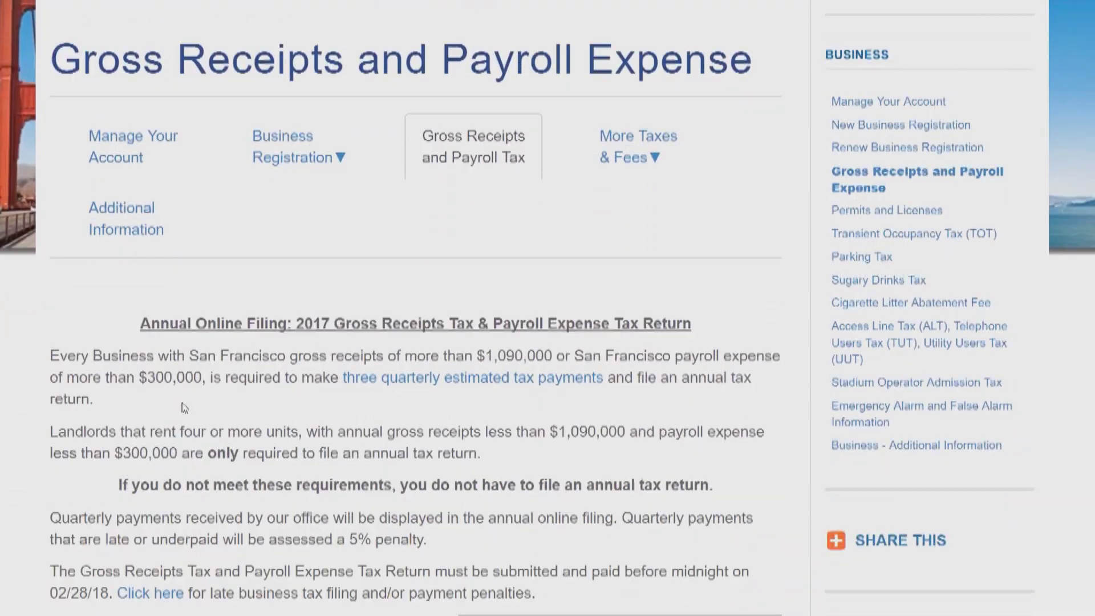
scroll(182, 407, "down", 3)
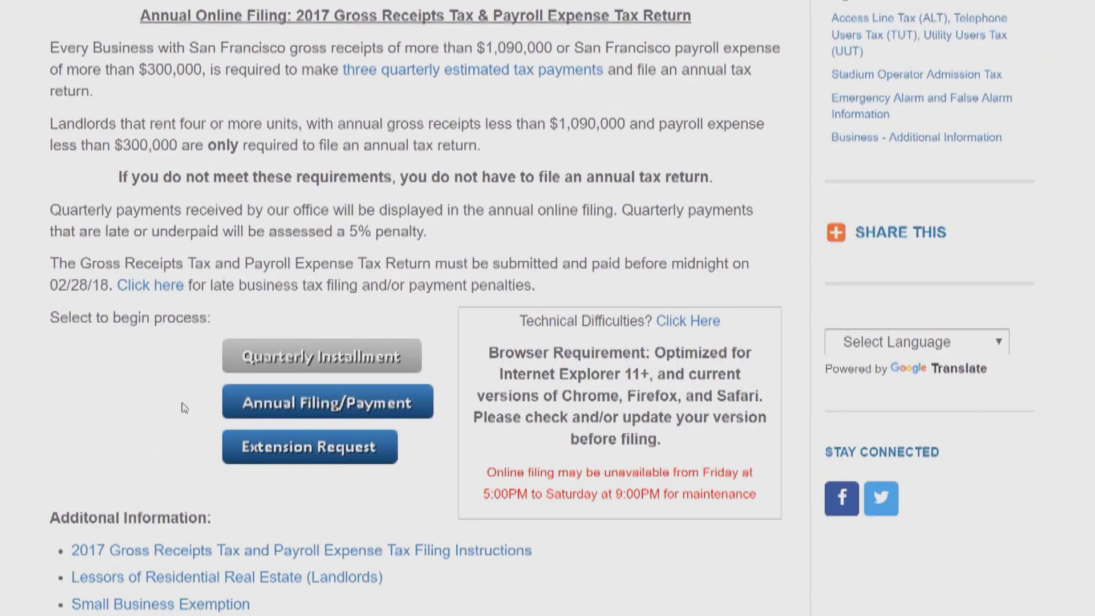
scroll(184, 408, "down", 1)
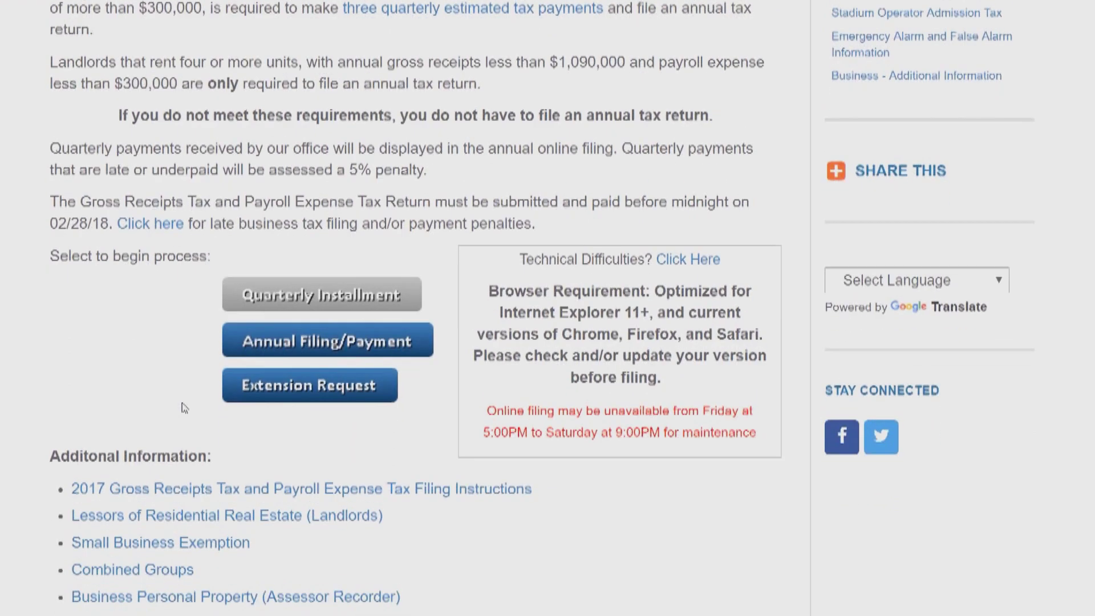
scroll(184, 407, "down", 1)
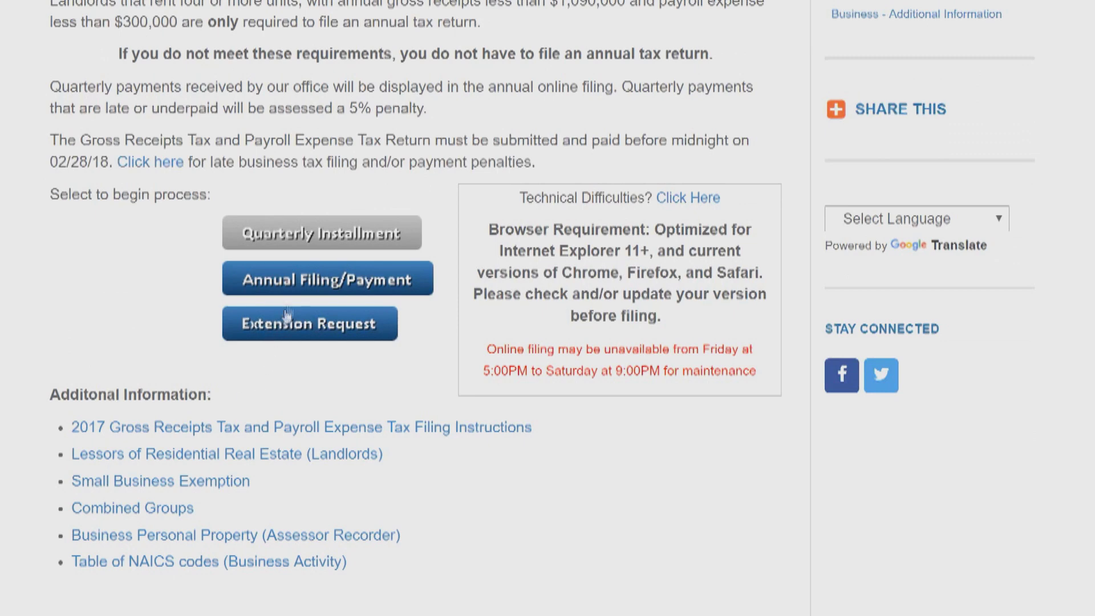
Start the 2017 Annual Filing/Payment.
left_click(301, 285)
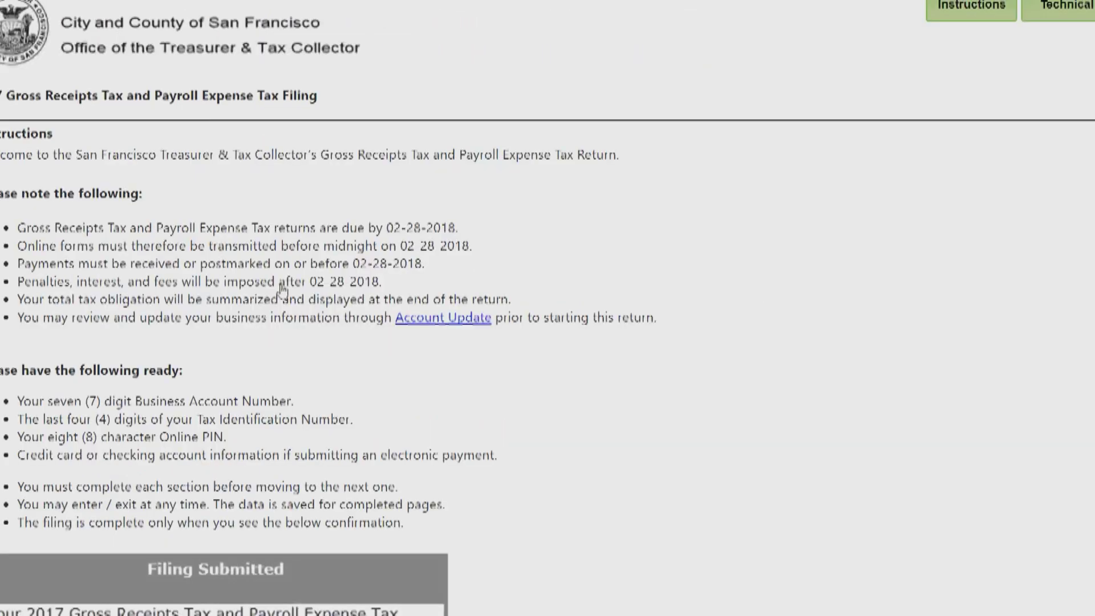
scroll(677, 408, "down", 4)
scroll(723, 398, "down", 3)
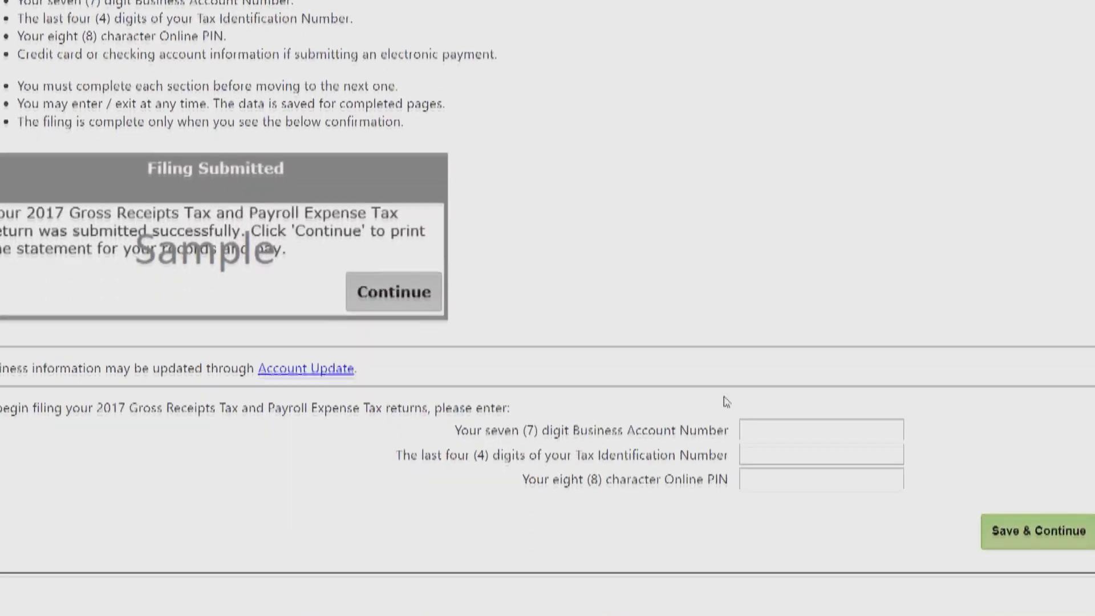
Log in with the business account number, last four TIN digits and online PIN.
left_click(756, 349)
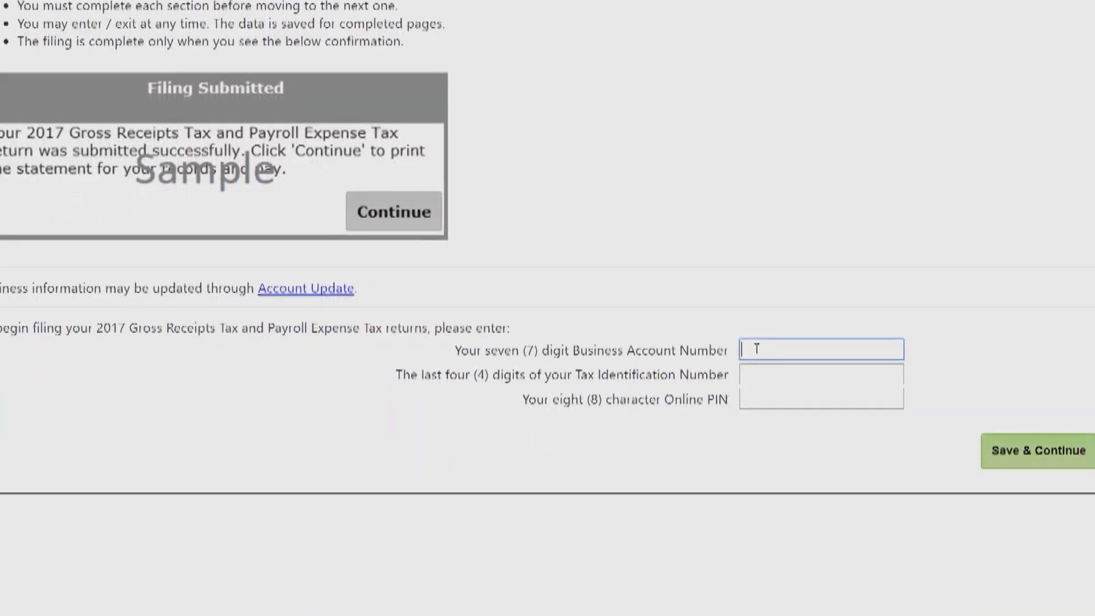
type("???????")
left_click(797, 373)
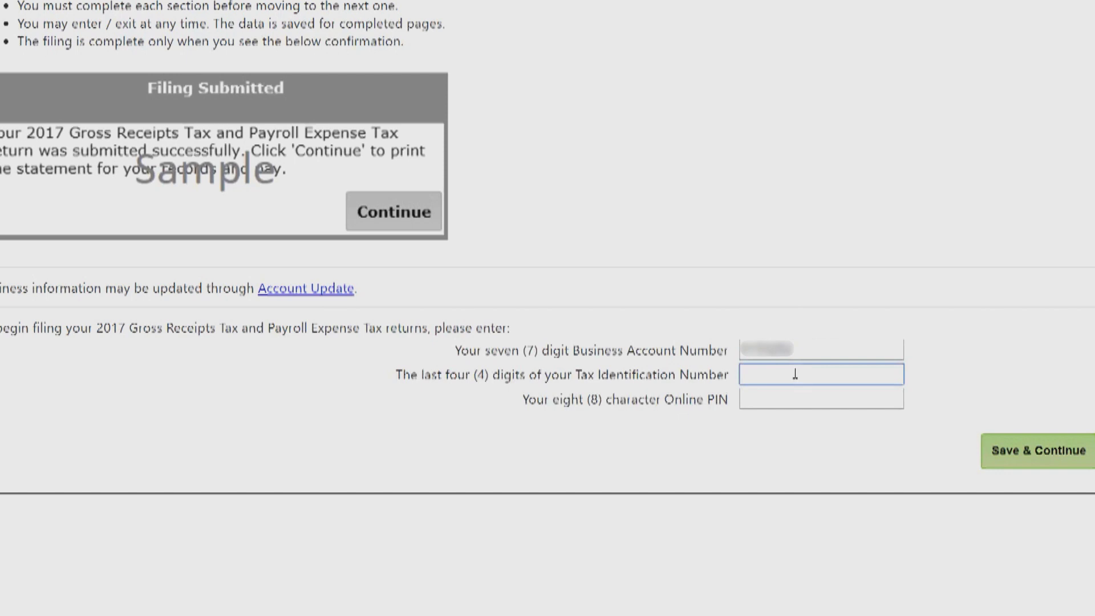
left_click(768, 401)
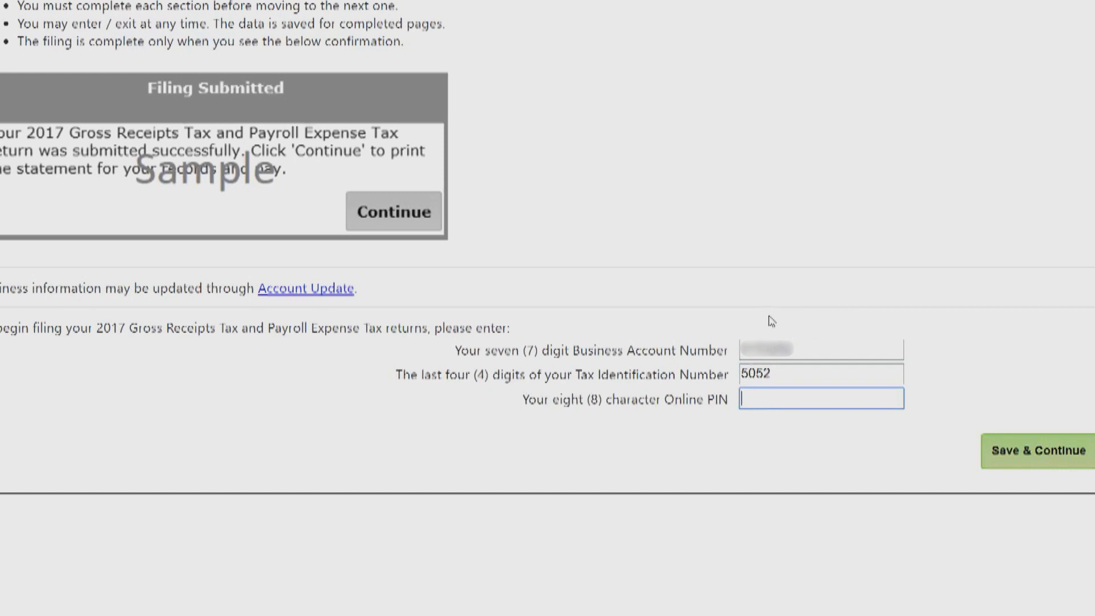
type("********")
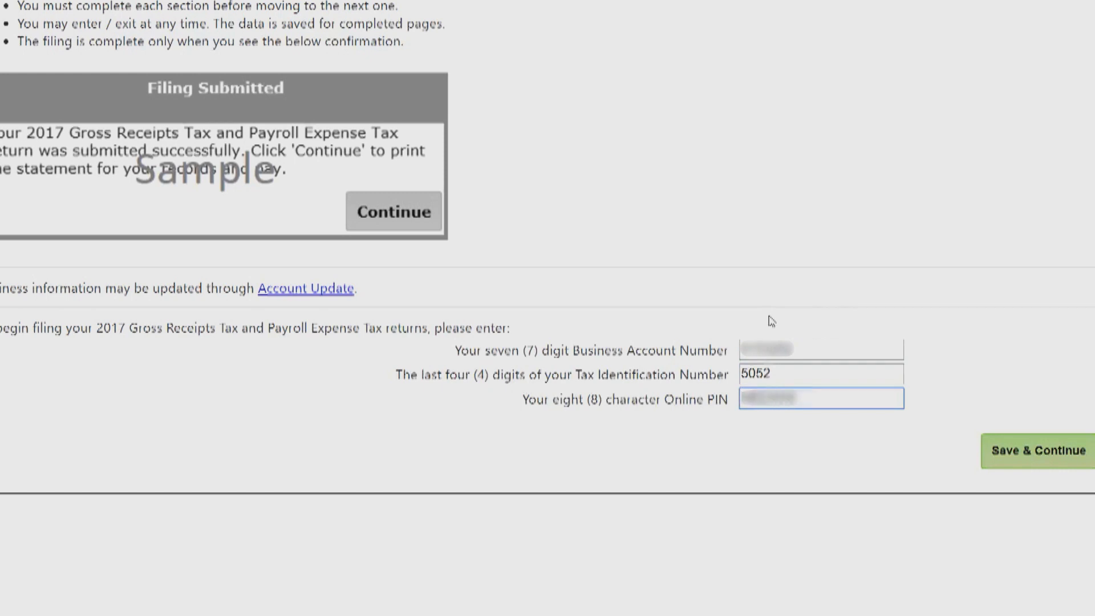
type("***")
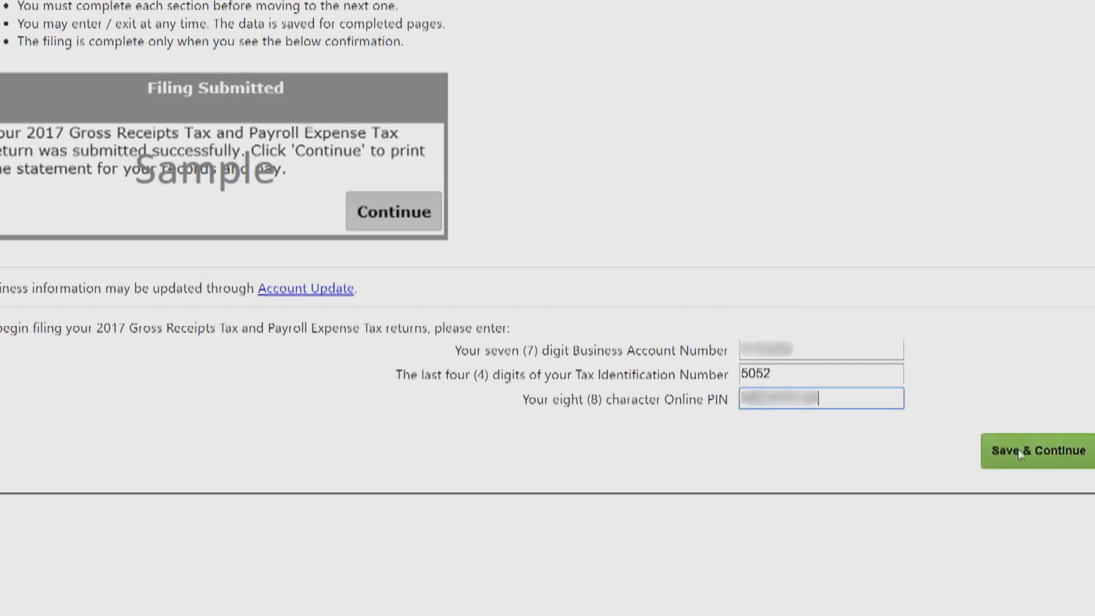
left_click(1018, 451)
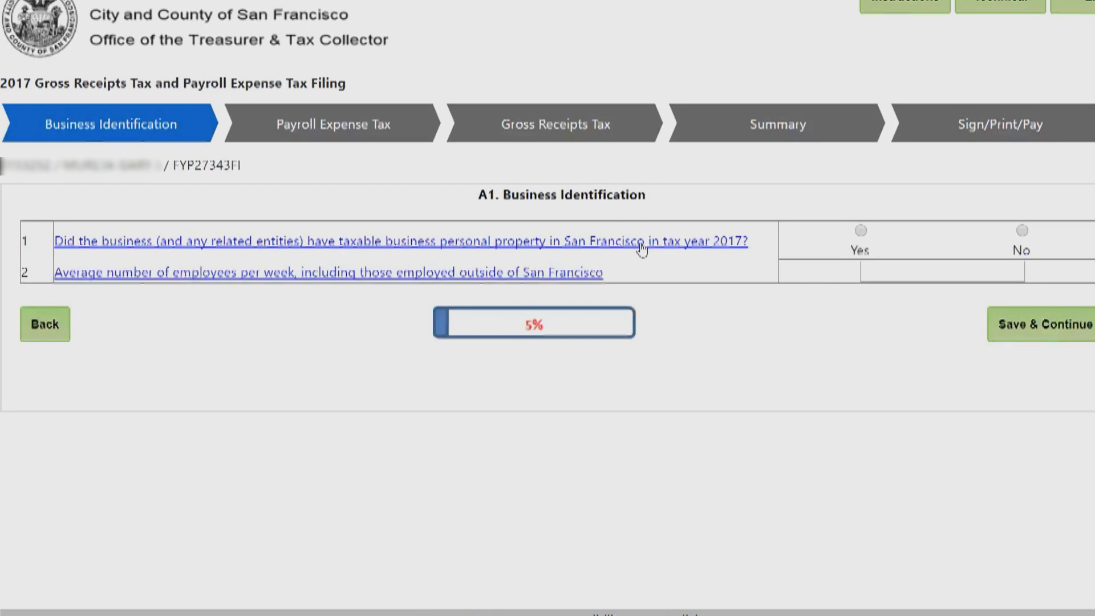
Answer Yes to taxable business personal property, enter 10 average weekly employees, and save.
left_click(861, 231)
left_click(981, 273)
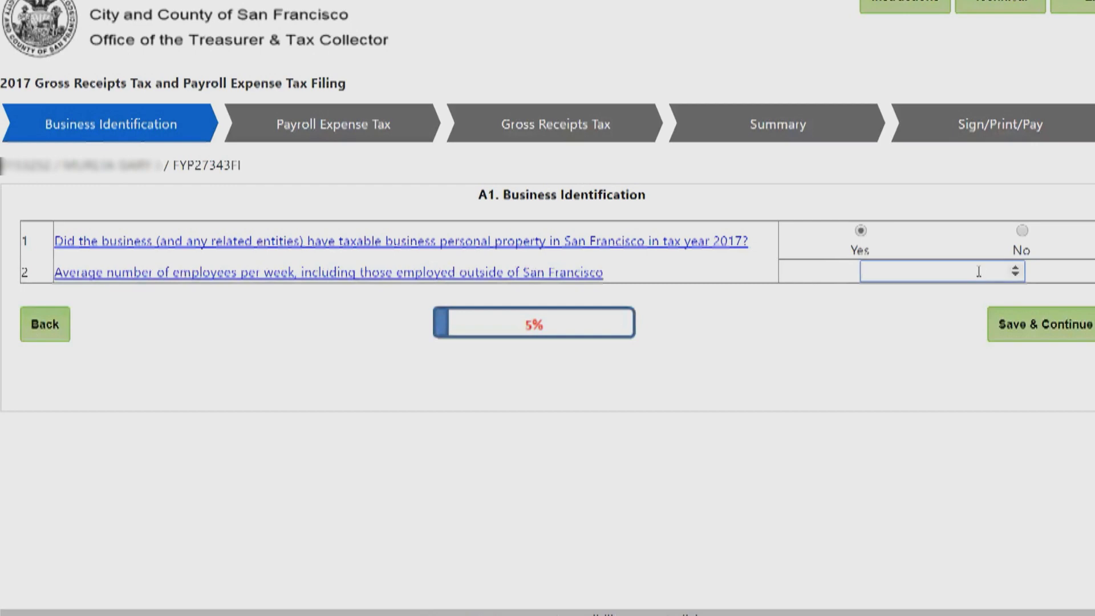
type("10")
left_click(1017, 323)
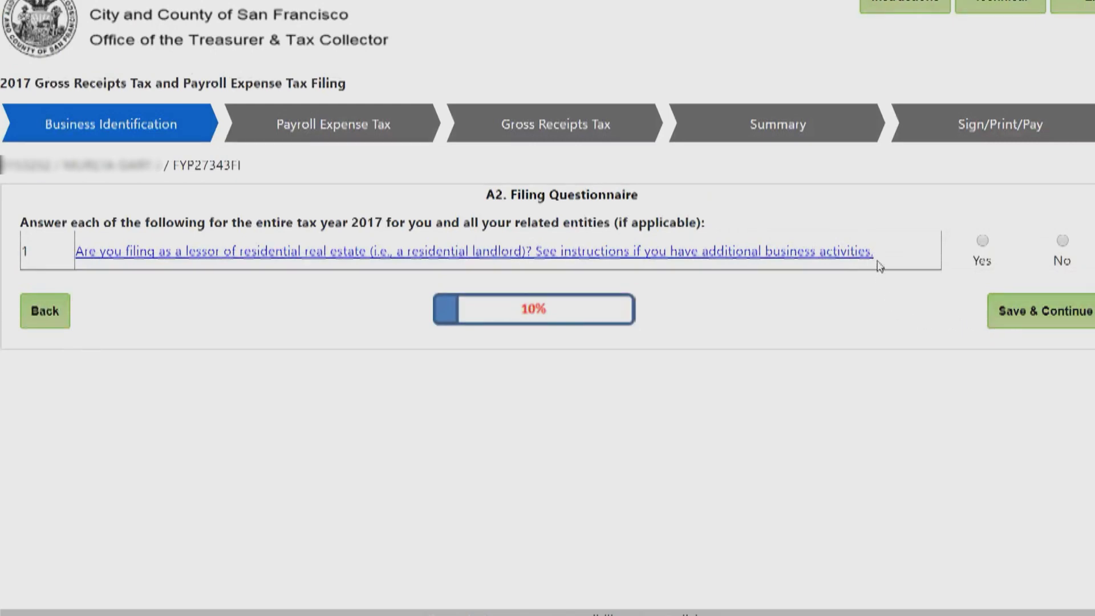
Answer No to residential landlord and tax credit questions, choose Online EZ, and save.
left_click(1063, 242)
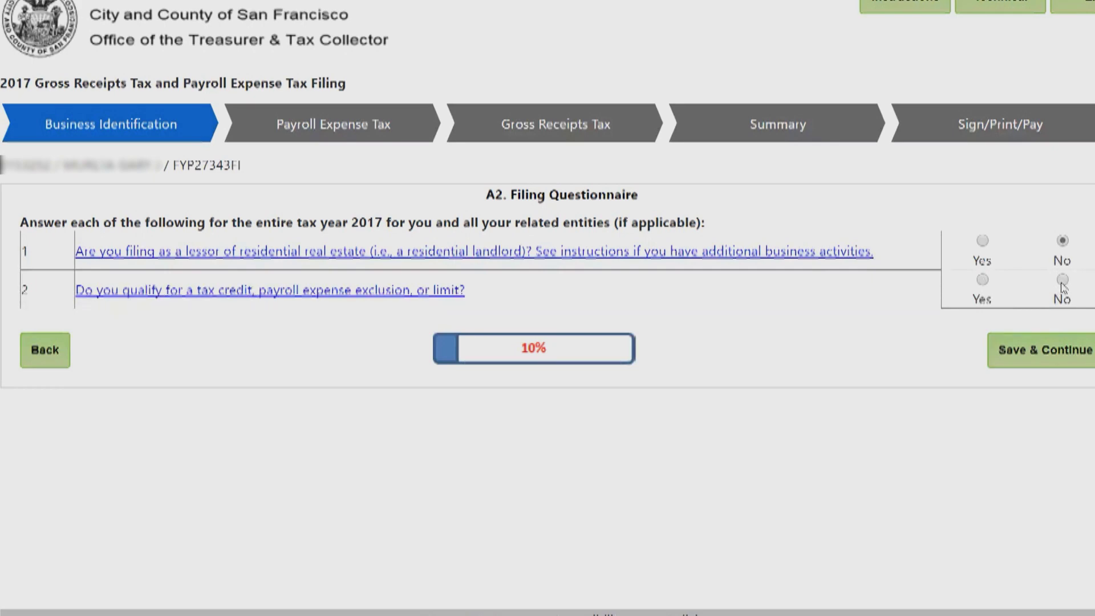
left_click(1062, 280)
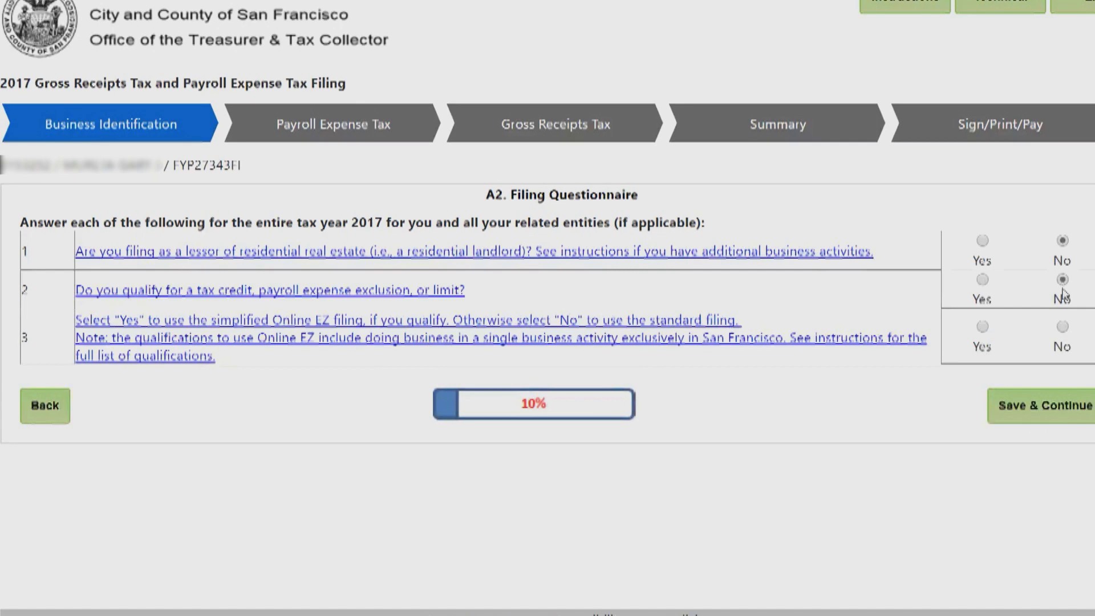
left_click(982, 327)
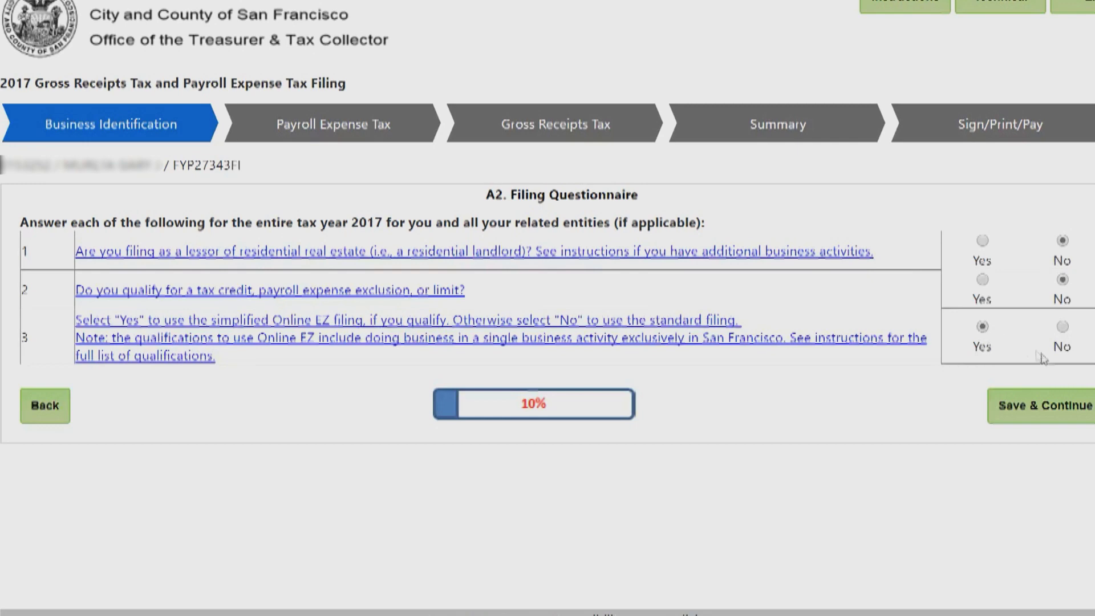
left_click(1028, 406)
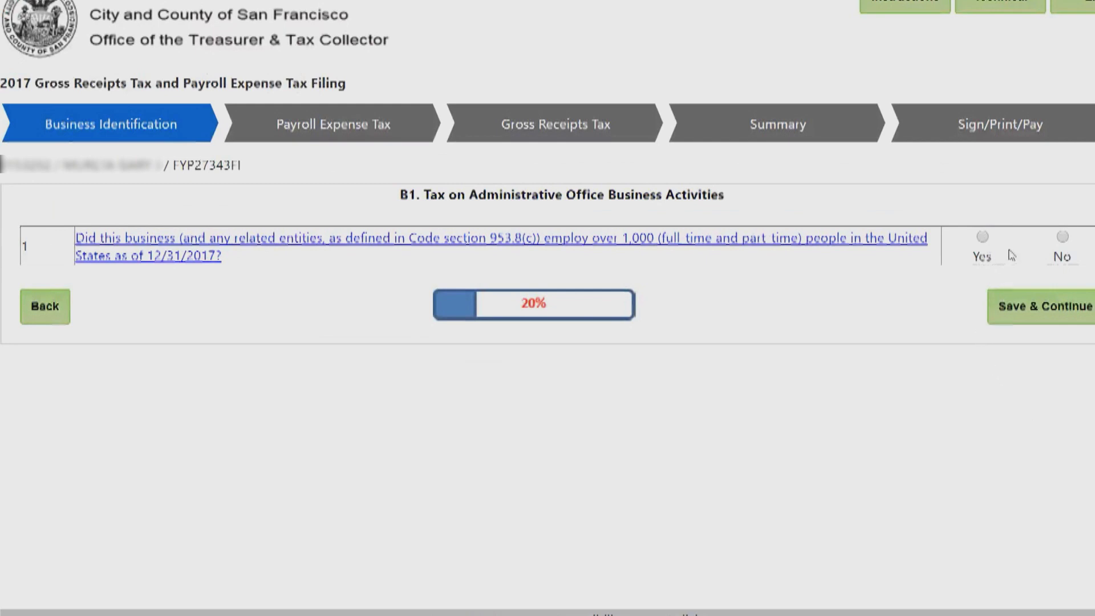
Answer No to over 1,000 employees, save, then save the combined-group question.
left_click(1063, 241)
left_click(1036, 308)
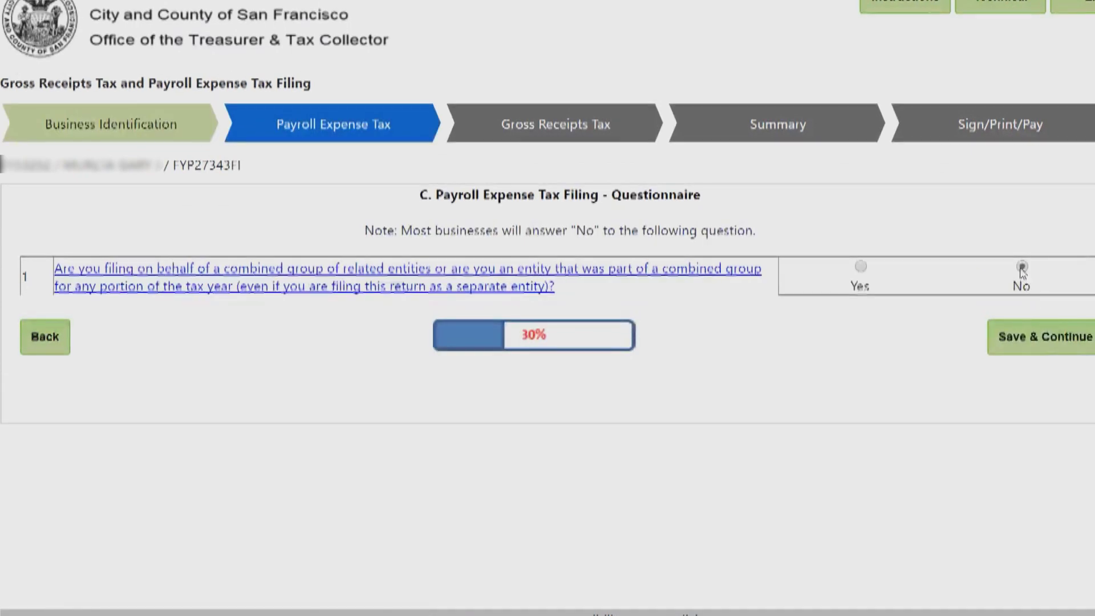
left_click(1024, 337)
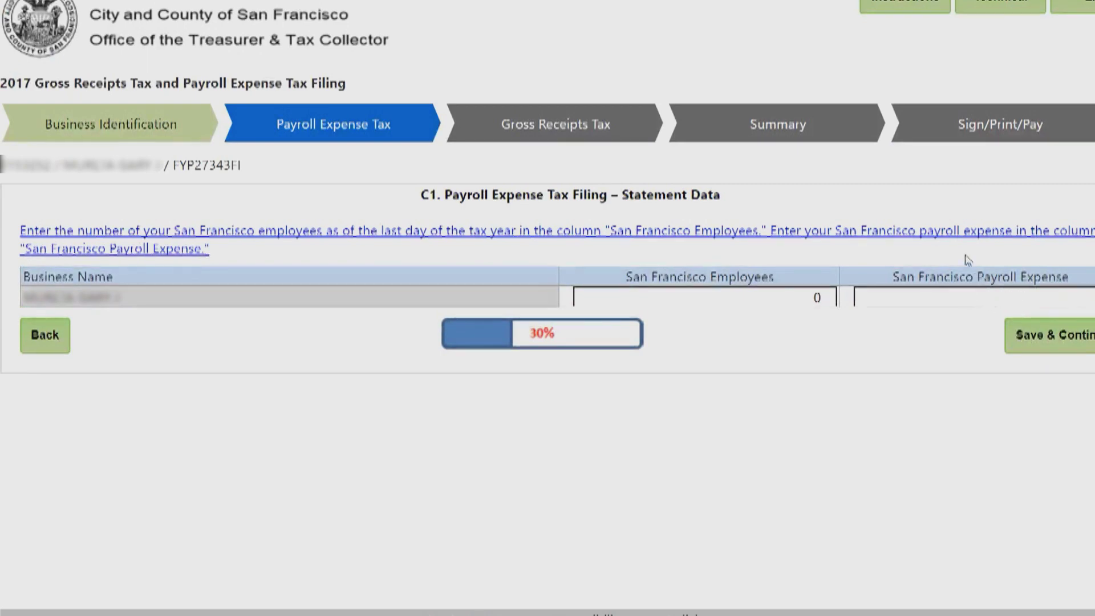
Enter 10 San Francisco employees and $500,000 payroll expense, then accept the $3,555 tax summary.
left_click(806, 300)
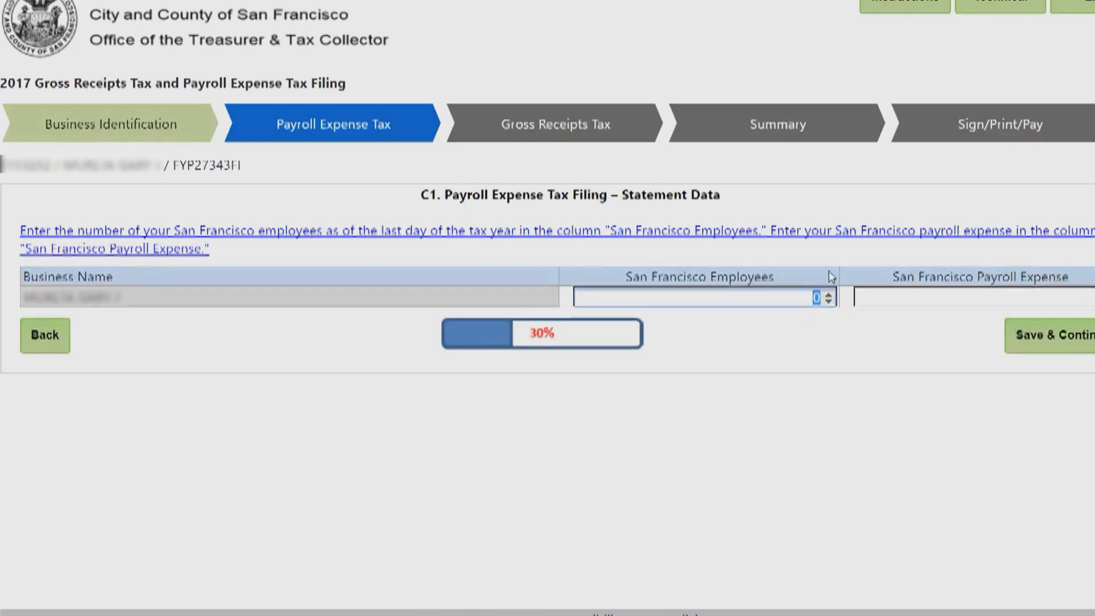
type("10")
key("Tab")
type("5000")
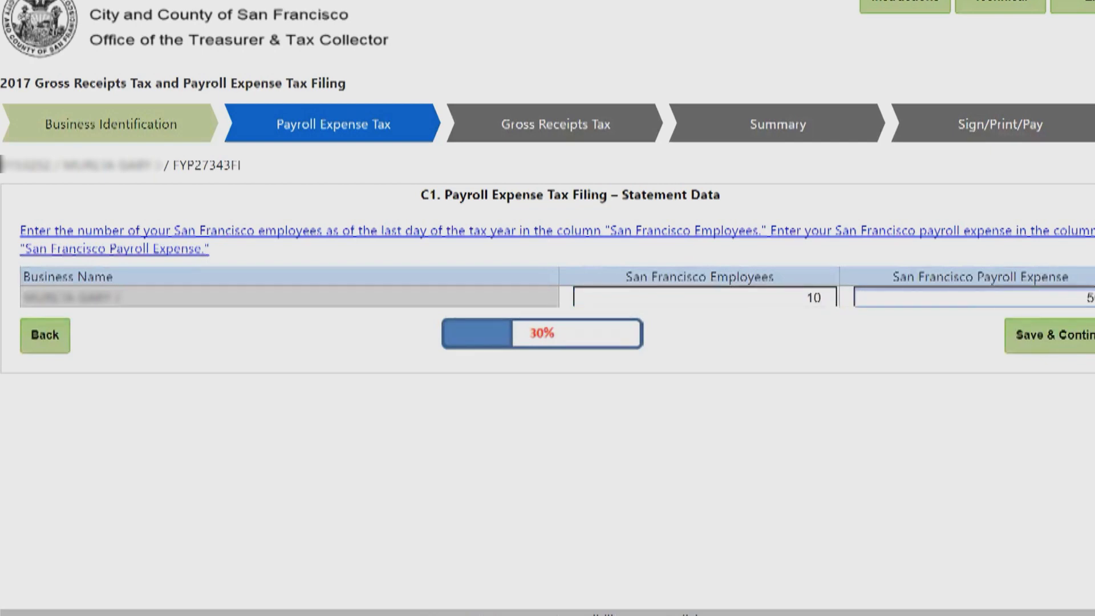
type("0")
left_click(1056, 330)
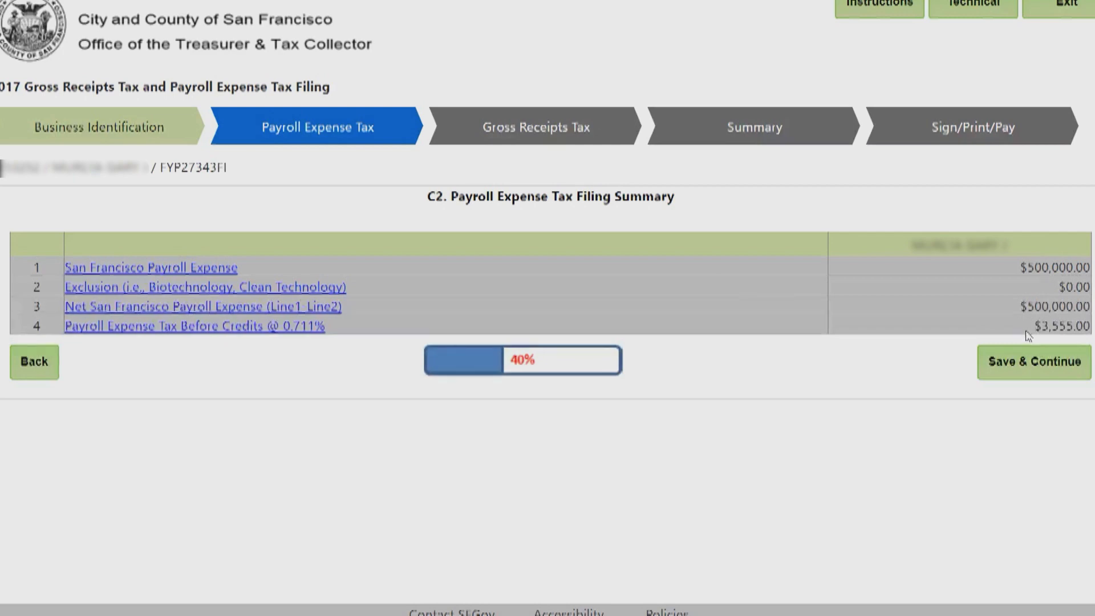
left_click(1007, 365)
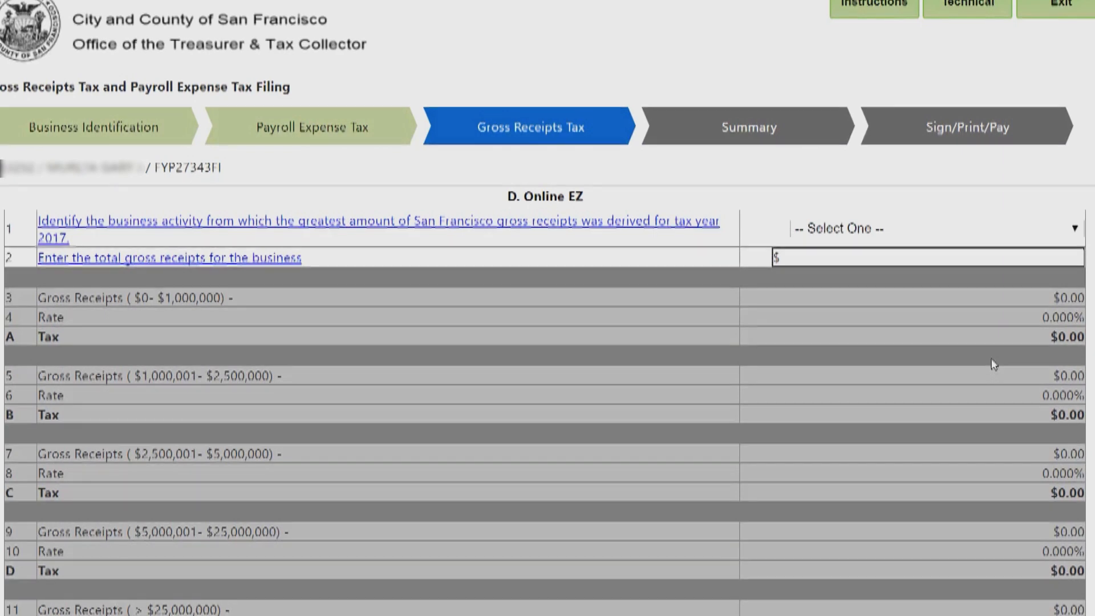
Choose Retail Trade with $2,000,000 gross receipts and save the Online EZ page.
left_click(937, 230)
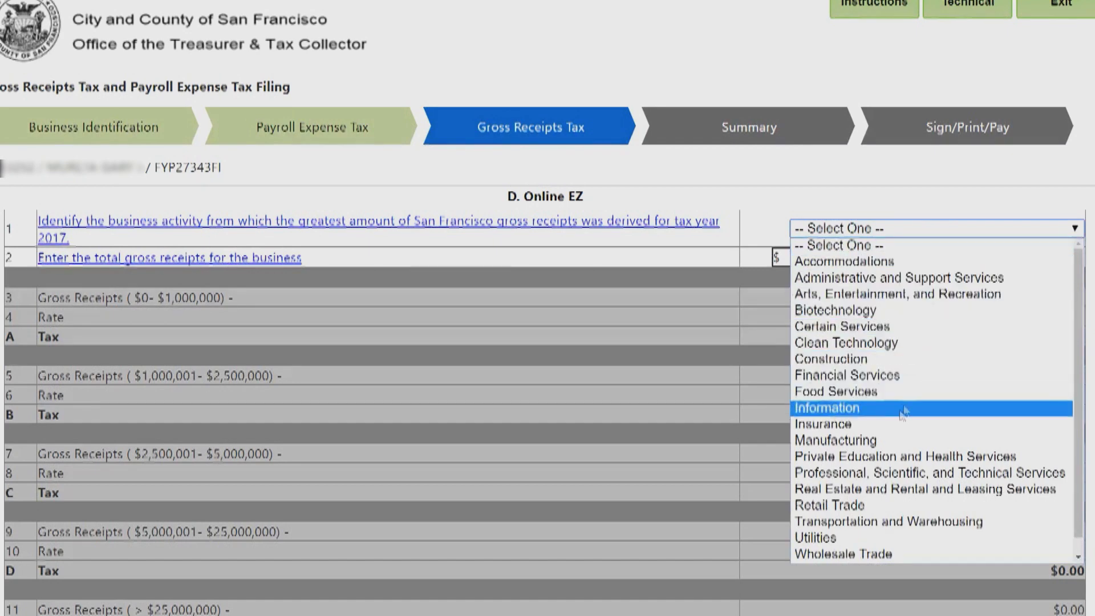
left_click(852, 511)
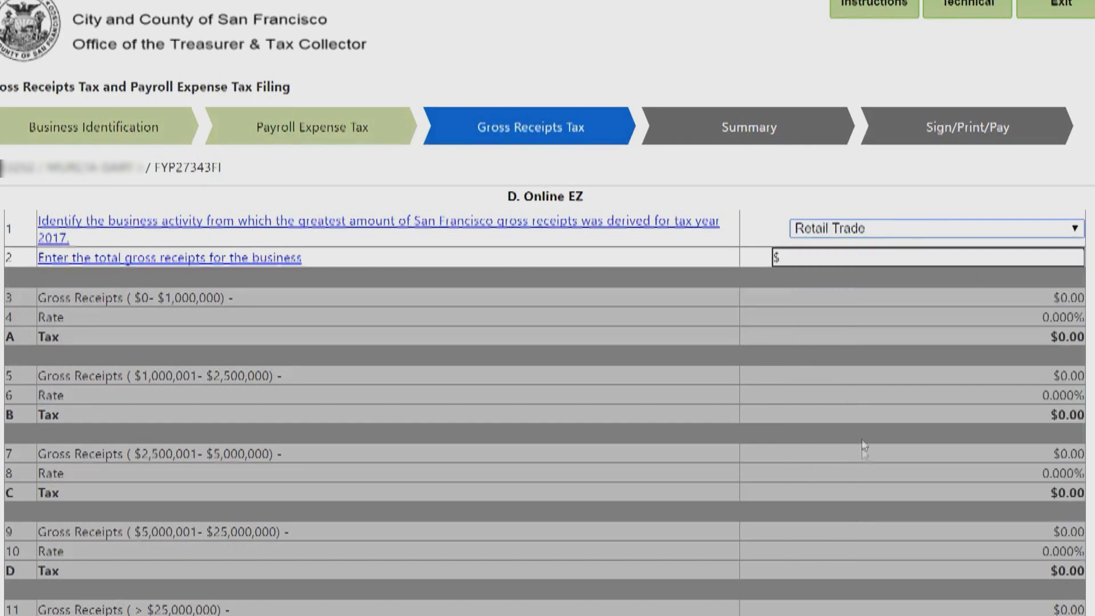
left_click(893, 261)
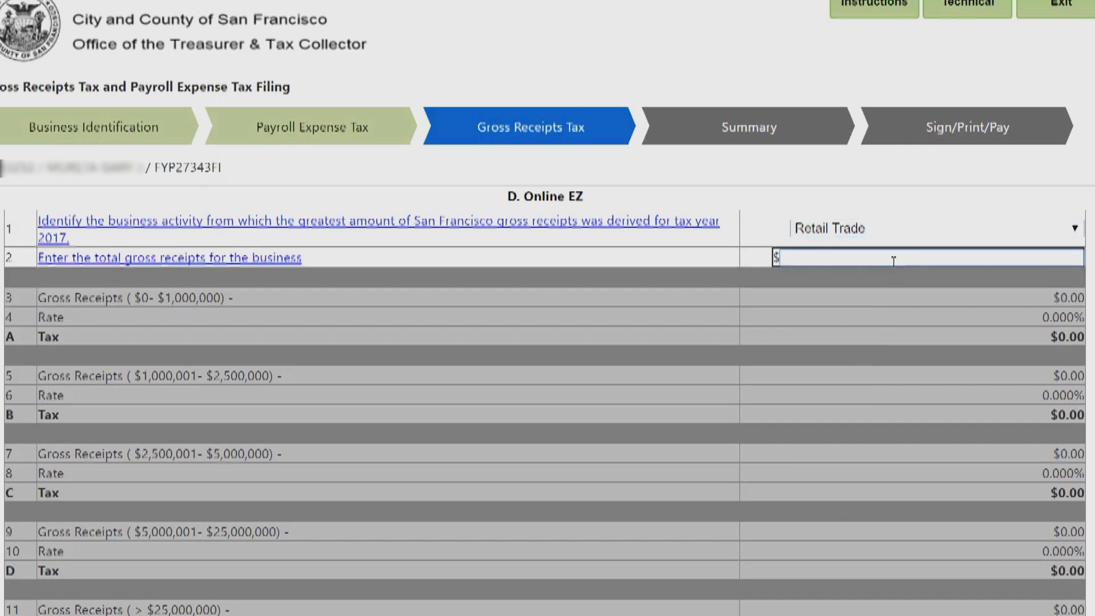
type("2000000")
left_click(1090, 286)
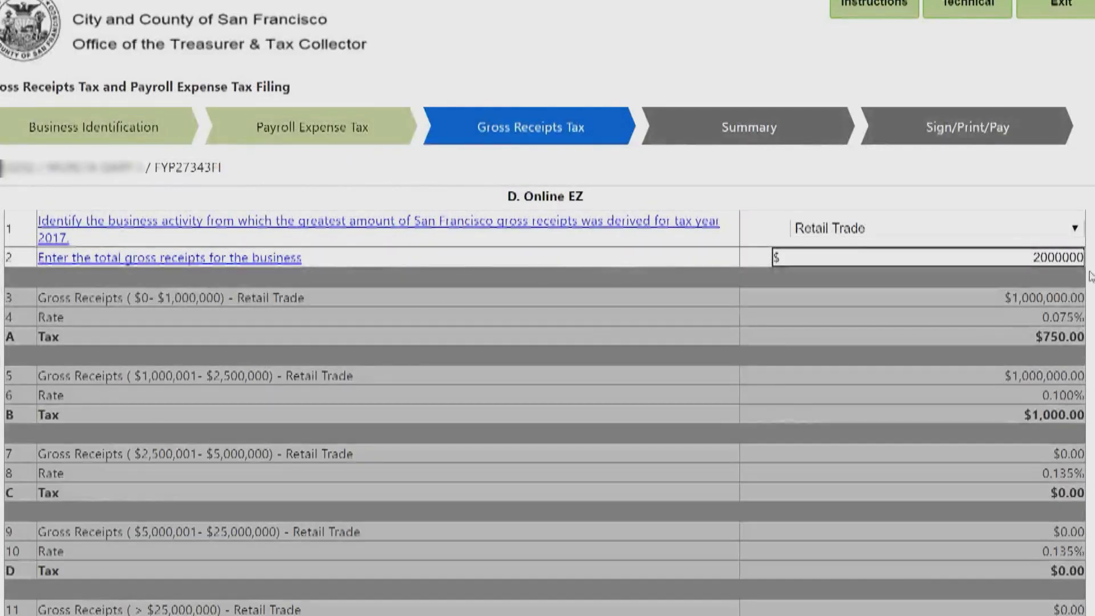
scroll(1090, 279, "down", 4)
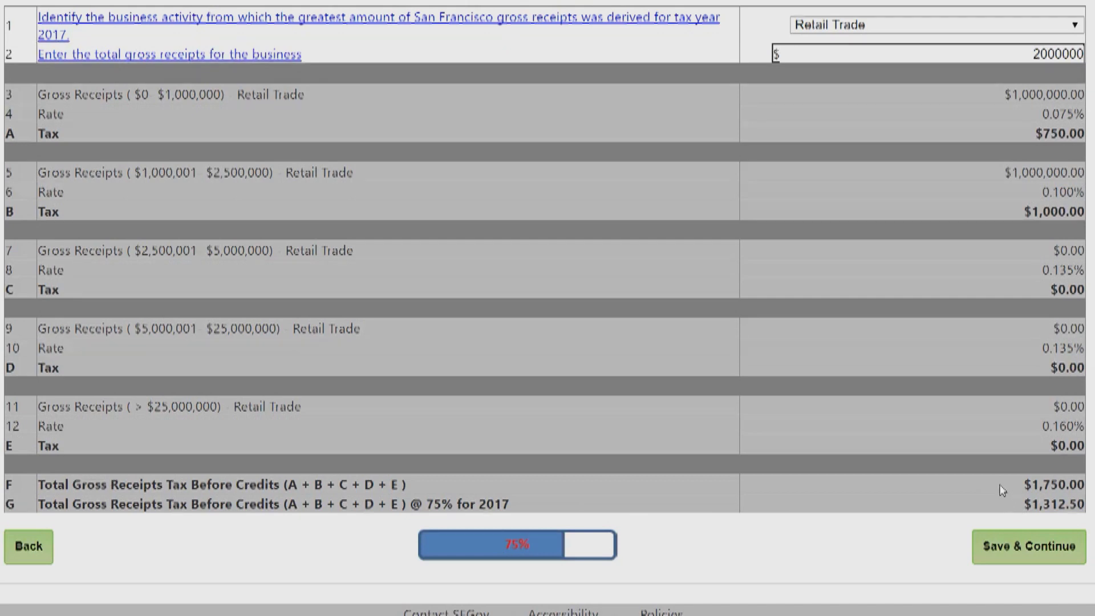
left_click(989, 547)
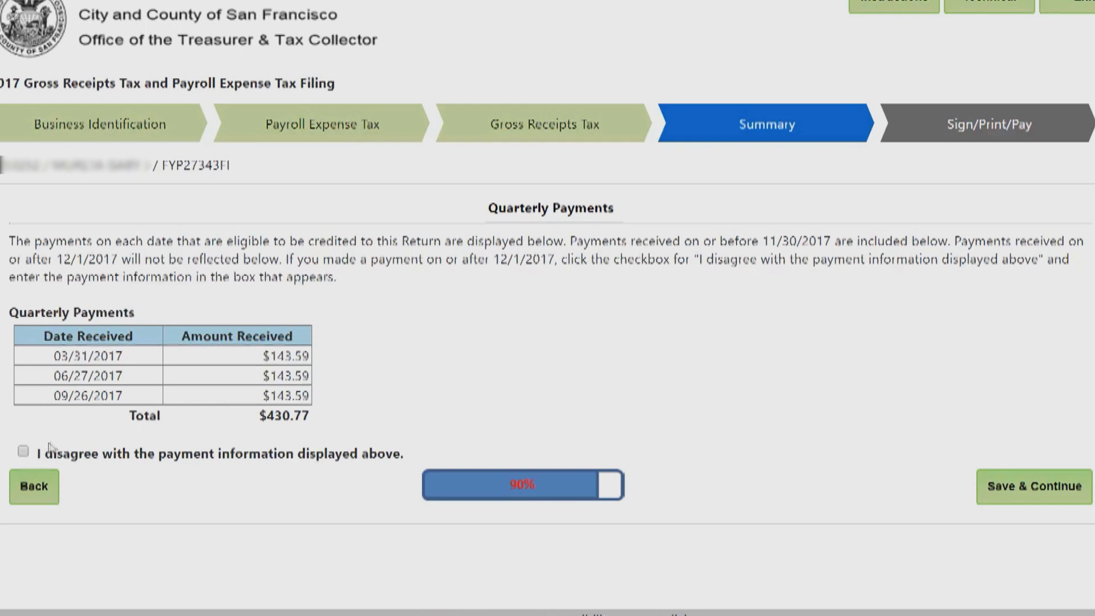
Leave the payment-disagreement box unticked, accepting the $430.77 quarterly payments, and save.
left_click(23, 454)
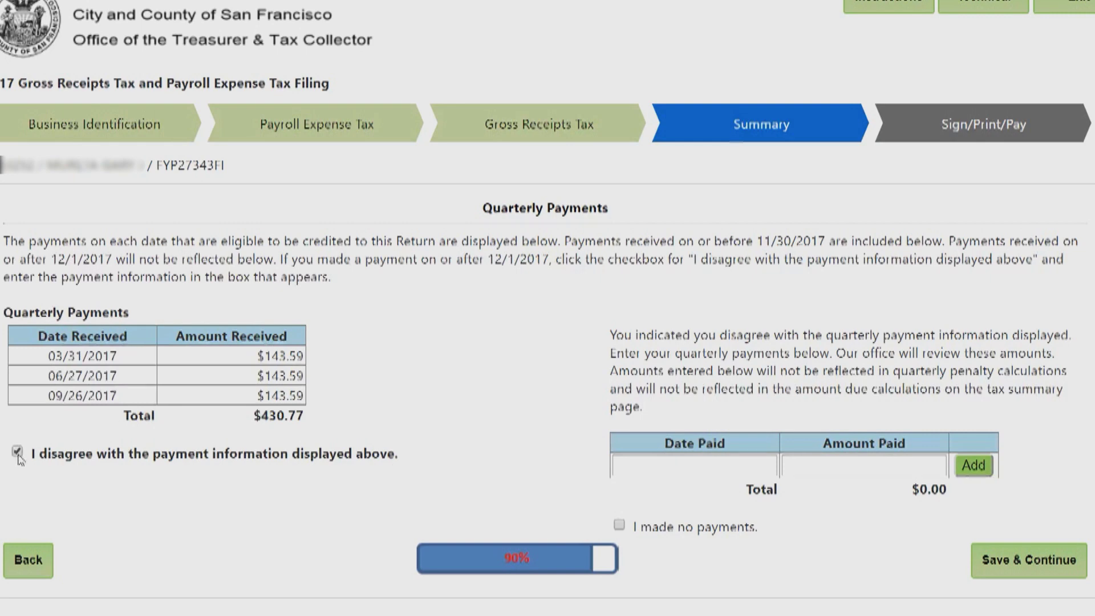
left_click(17, 453)
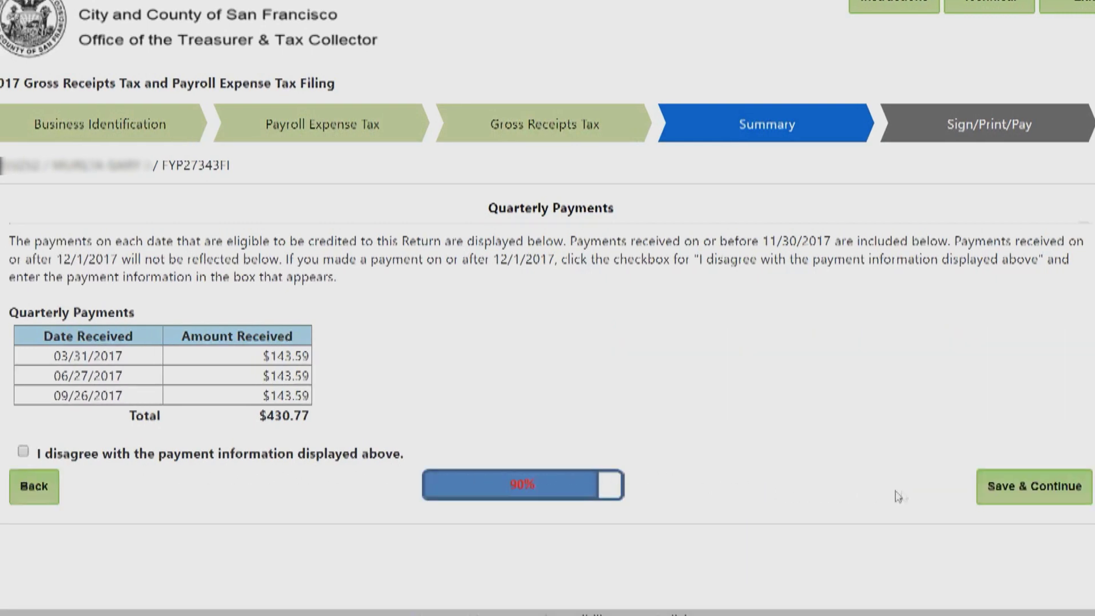
left_click(1006, 488)
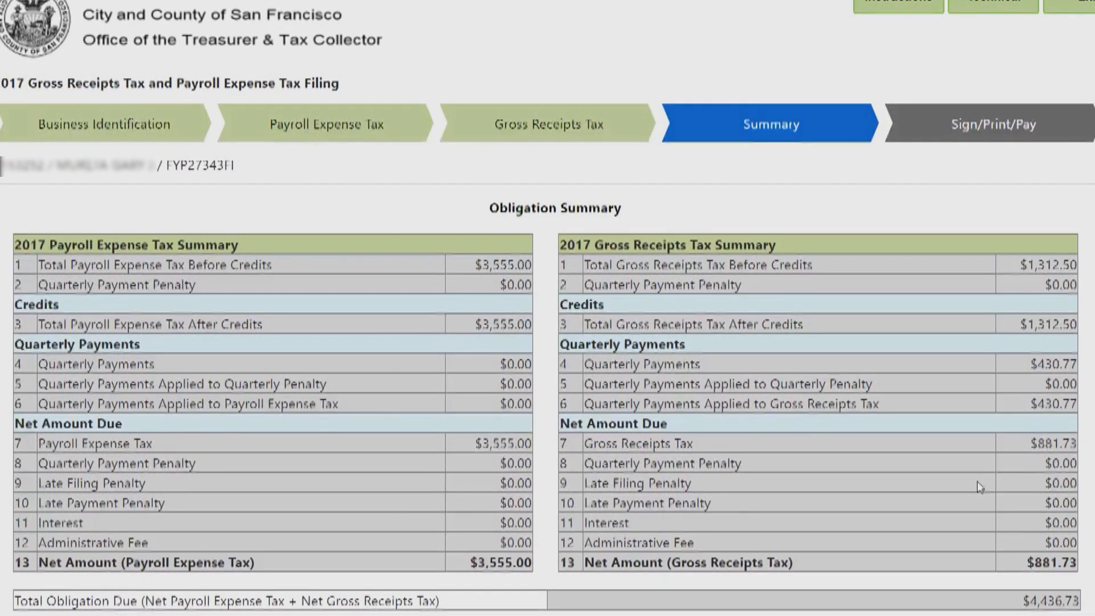
Tick the Community Challenge Grant designation of $165.49 and save the Obligation Summary.
scroll(979, 487, "down", 3)
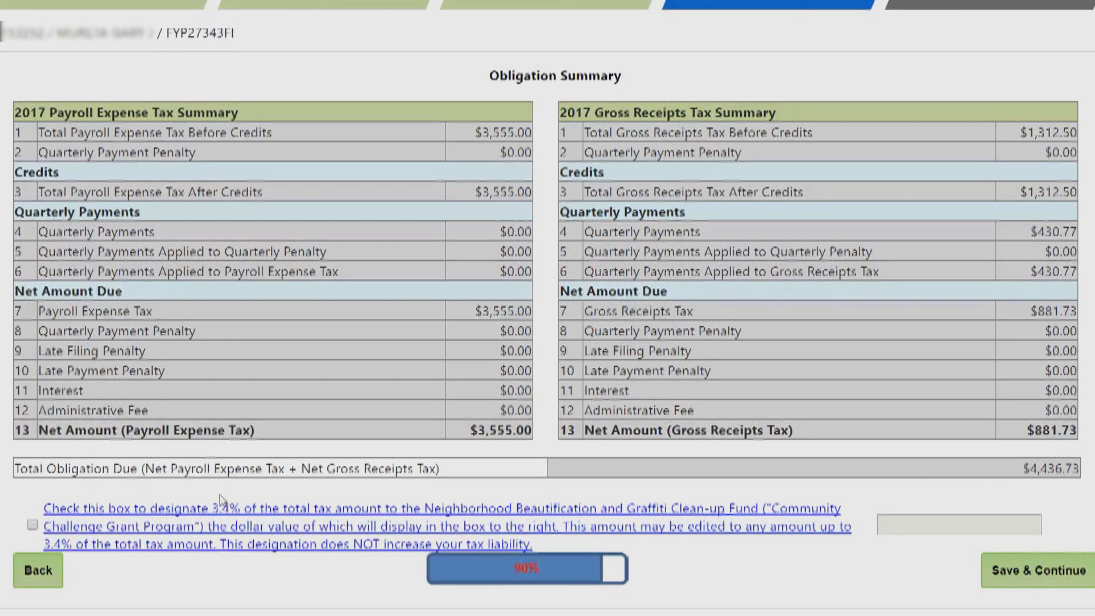
left_click(32, 524)
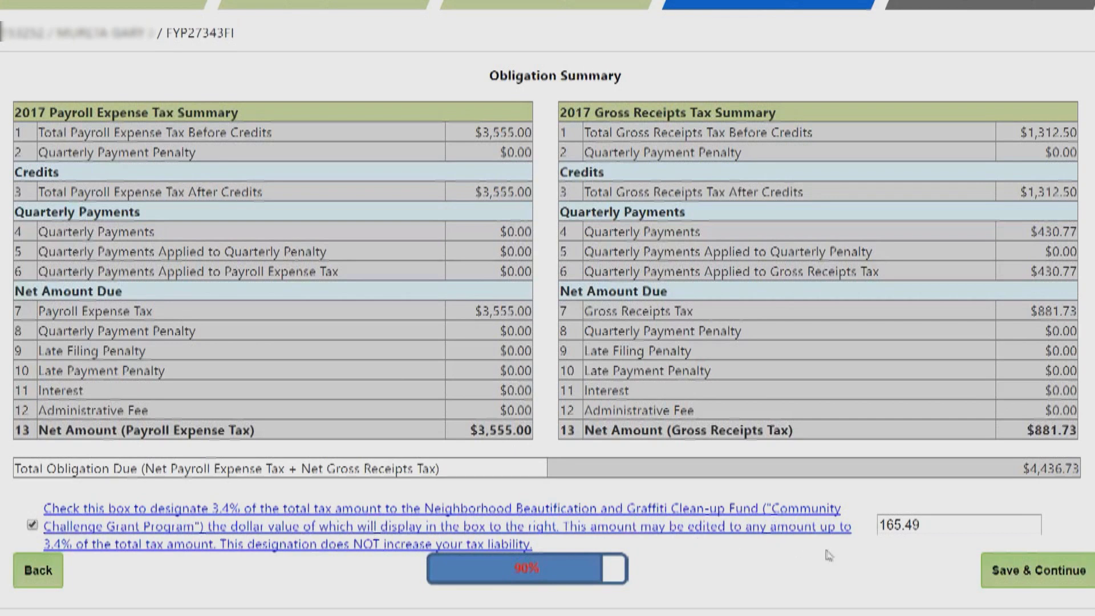
left_click(1008, 570)
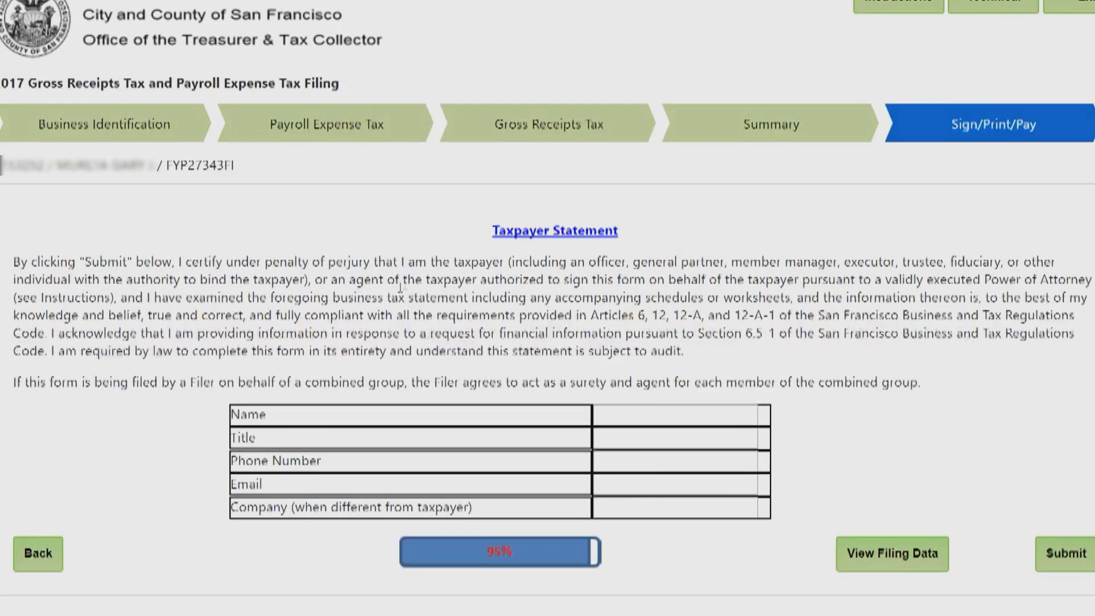
Enter the signer's name and the title TTX in the Taxpayer Statement.
left_click(617, 413)
type("G")
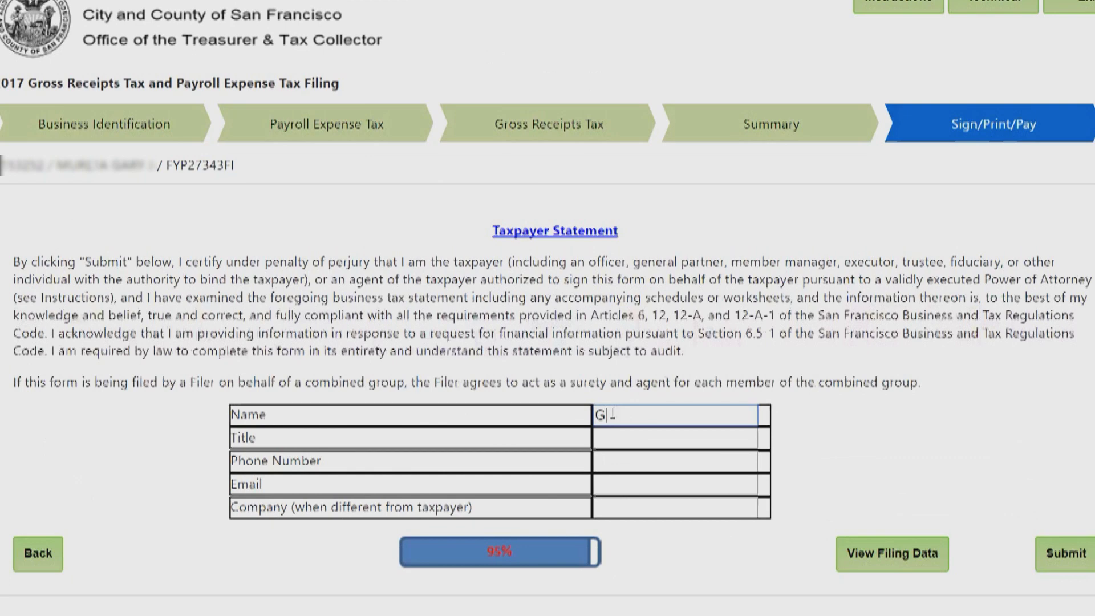
type("US B")
left_click(635, 443)
type("TTX")
left_click(558, 465)
Add the signer's phone number and e-mail address, then submit the return.
left_click(622, 456)
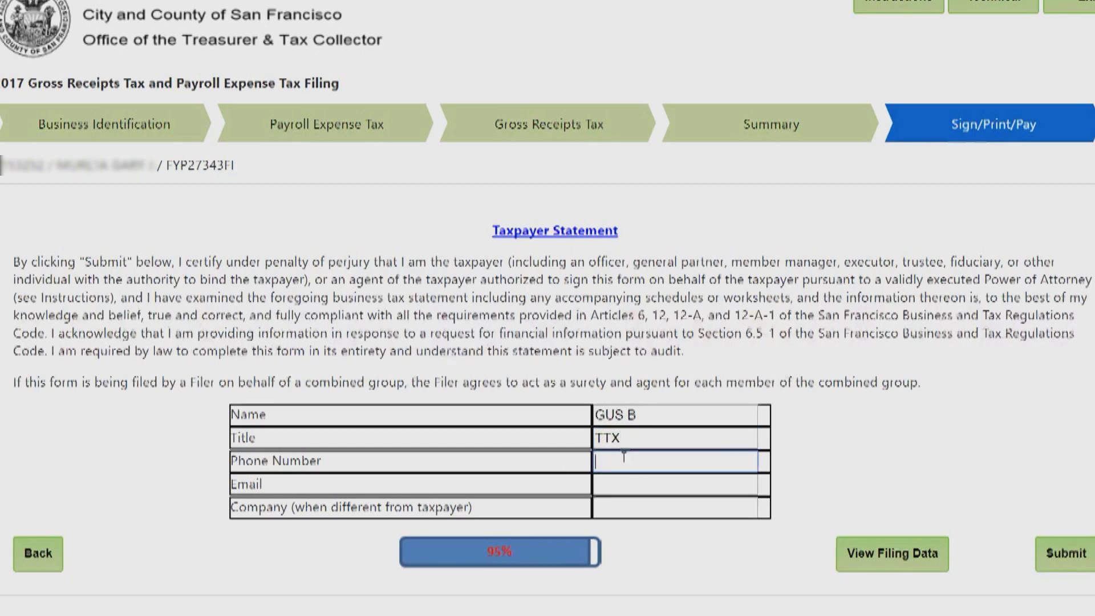
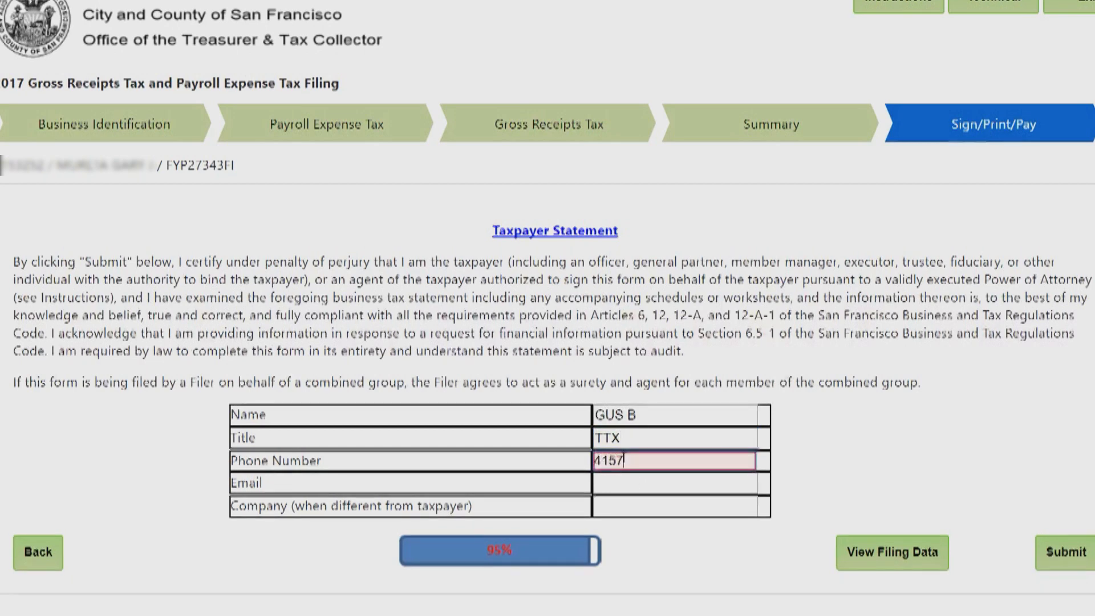
left_click(631, 486)
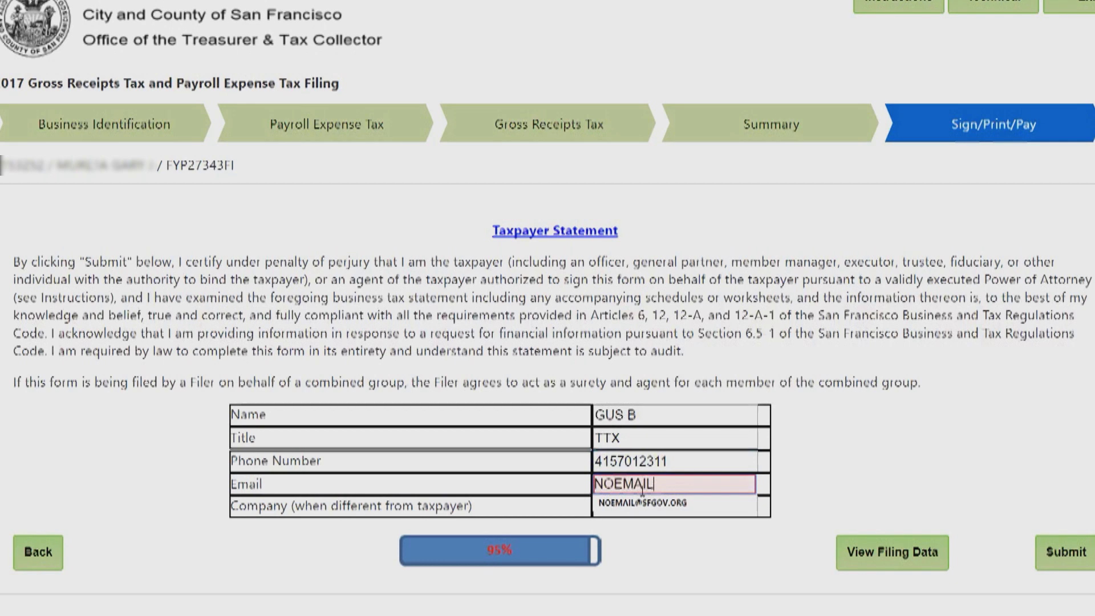
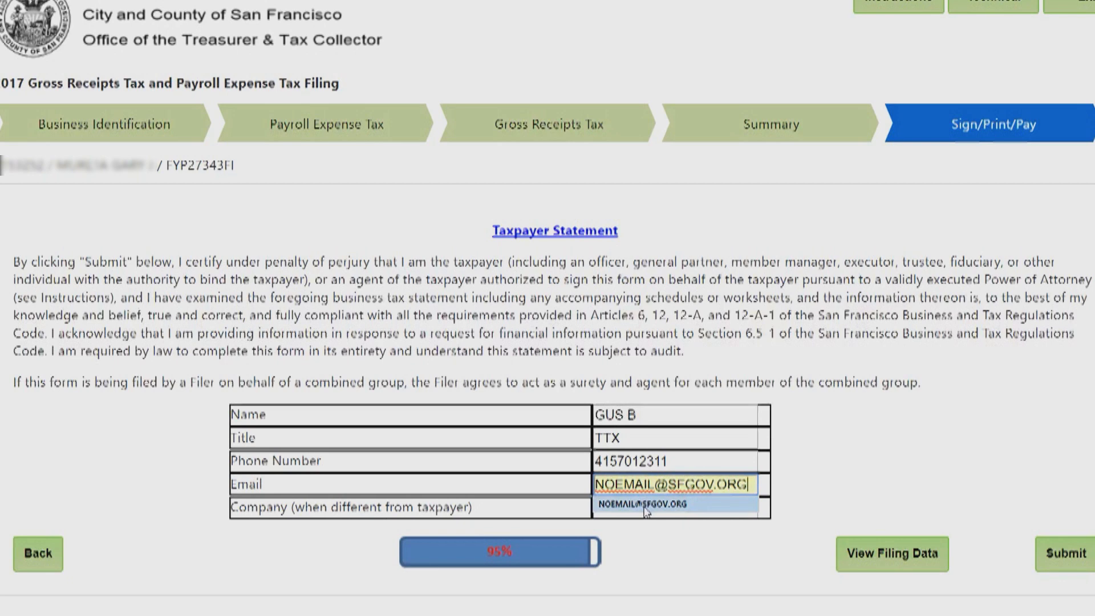
left_click(654, 535)
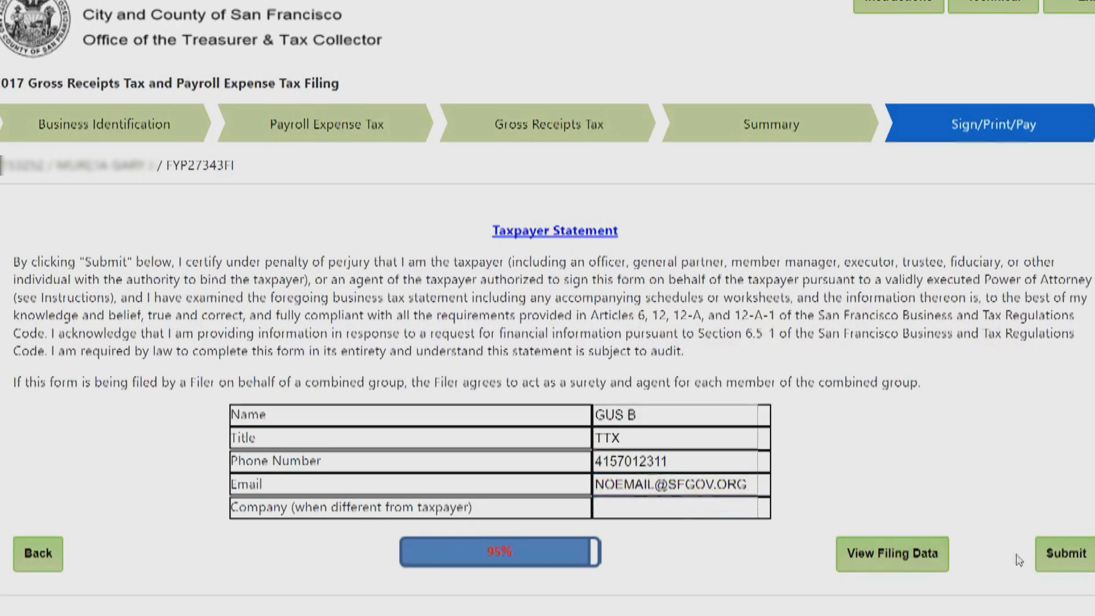
left_click(1054, 556)
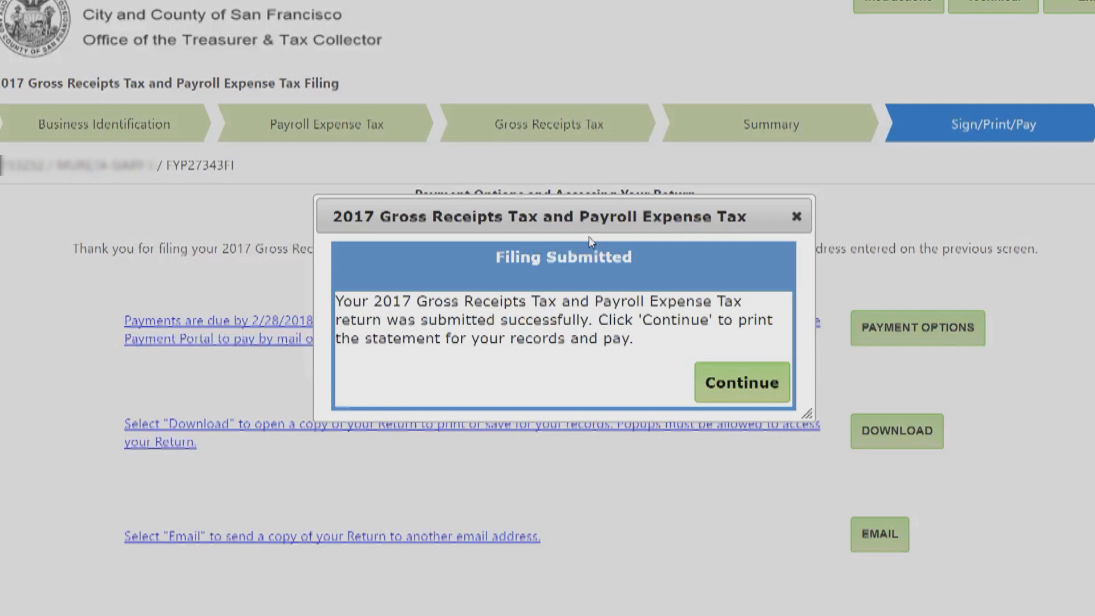
Dismiss the Filing Submitted confirmation and go to the Online Bill Payment portal.
left_click(710, 382)
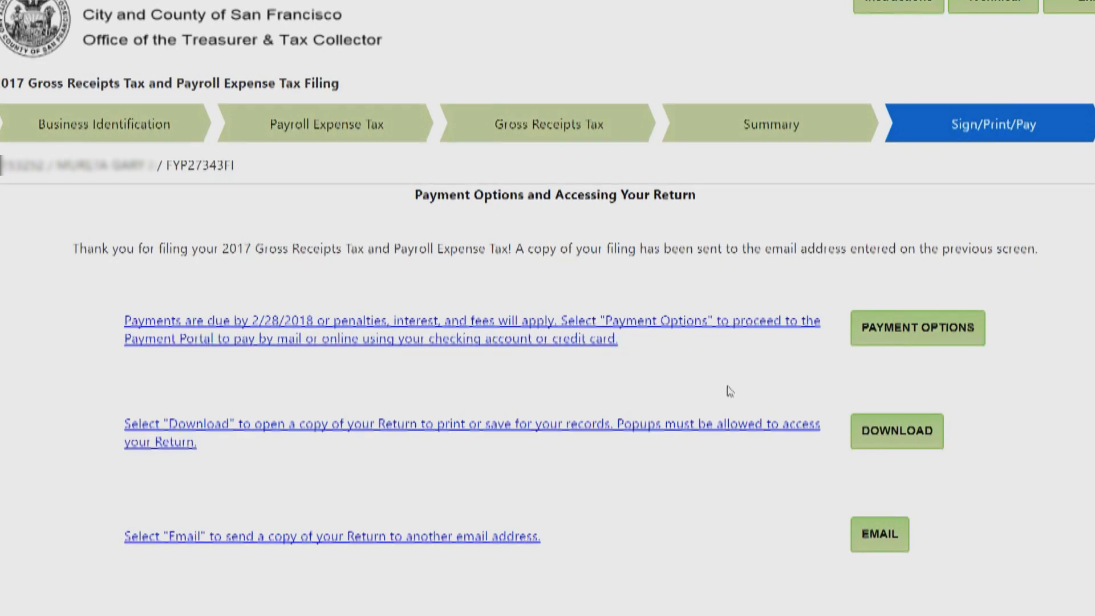
left_click(884, 331)
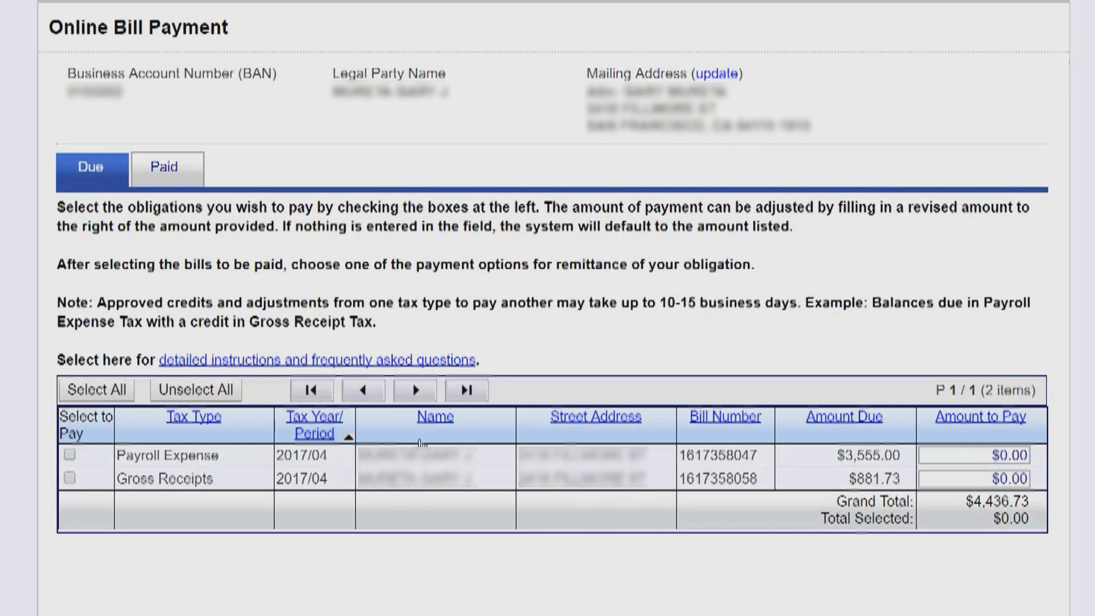
Select the Gross Receipts ($881.73) and Payroll Expense ($3,555.00) bills for payment.
scroll(91, 435, "down", 2)
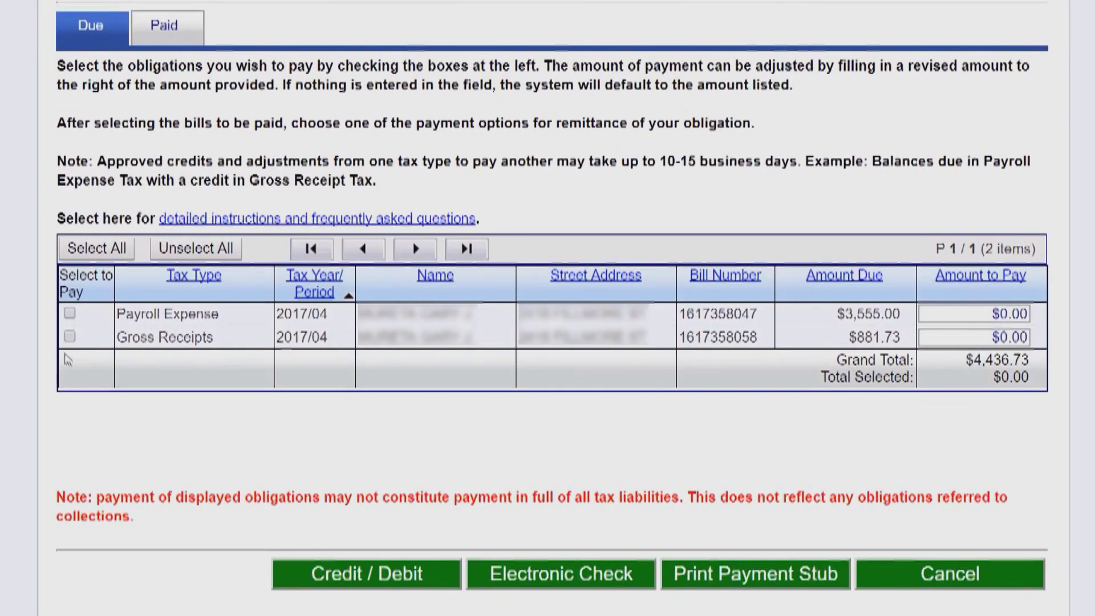
left_click(70, 336)
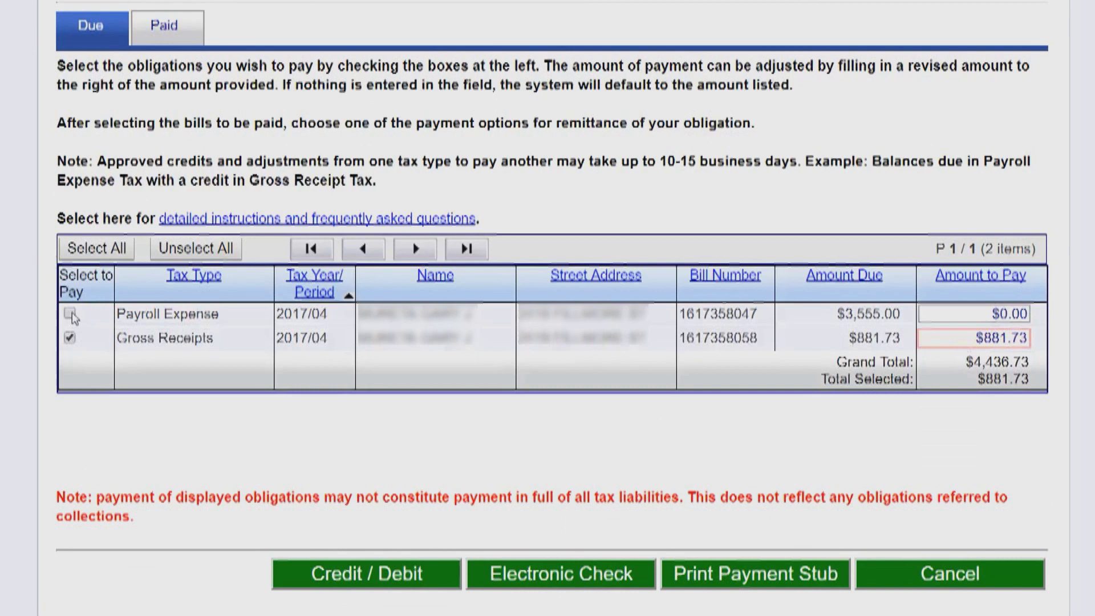
left_click(70, 314)
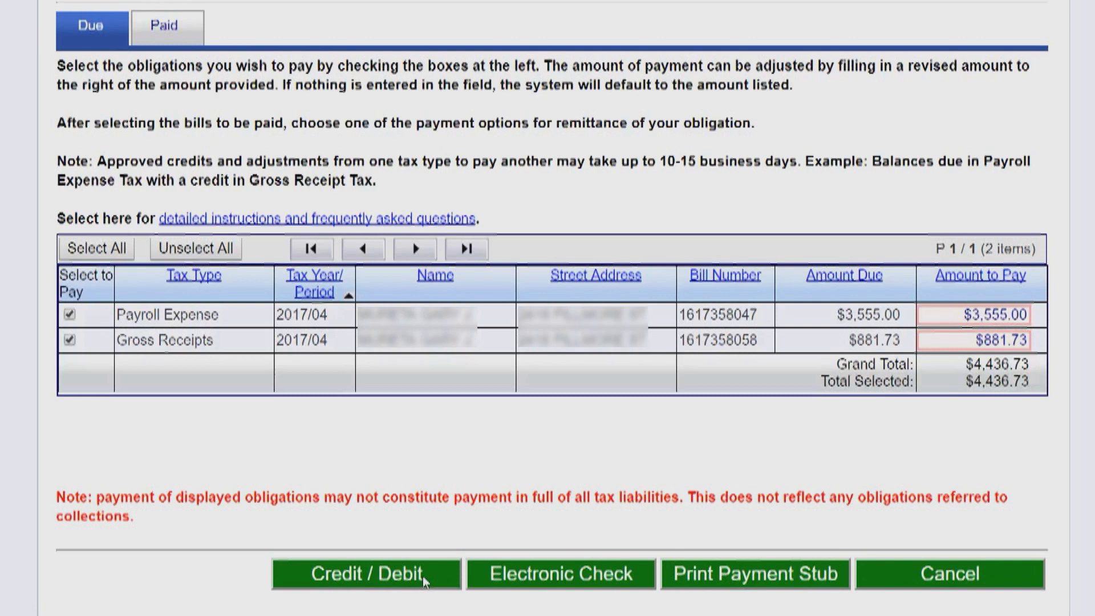
Generate the $4,436.73 payment stub and scroll through it to the Payment Instructions page.
left_click(727, 577)
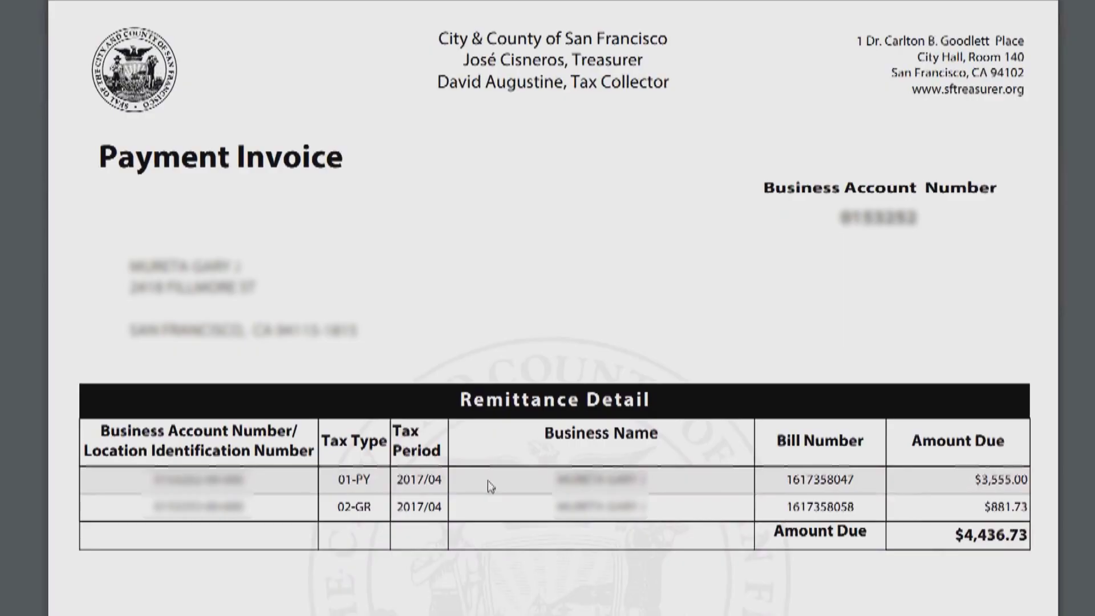
scroll(481, 401, "down", 3)
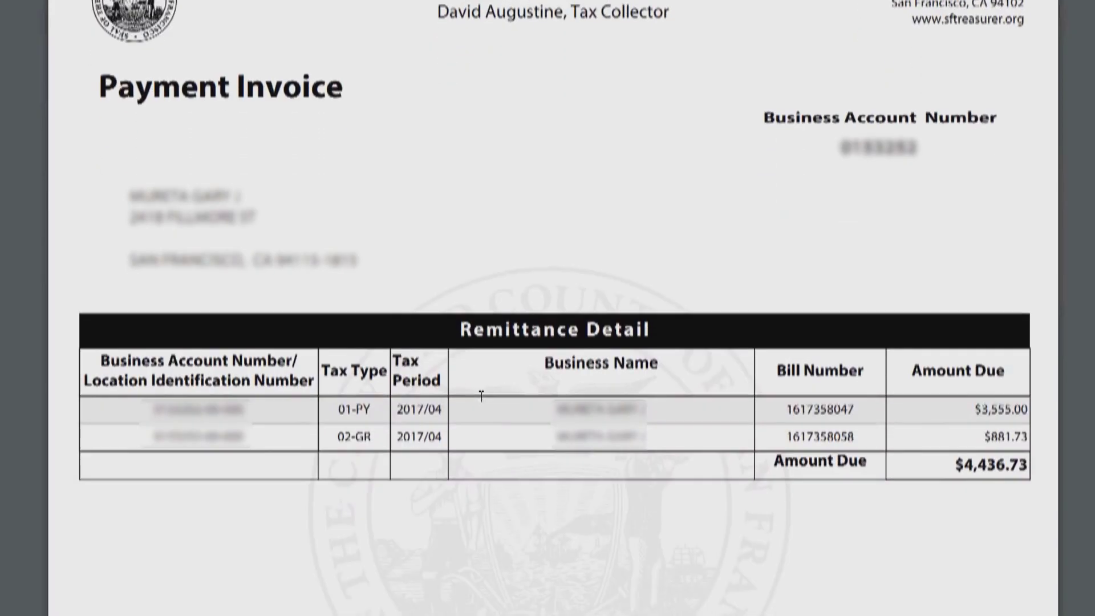
scroll(481, 396, "down", 10)
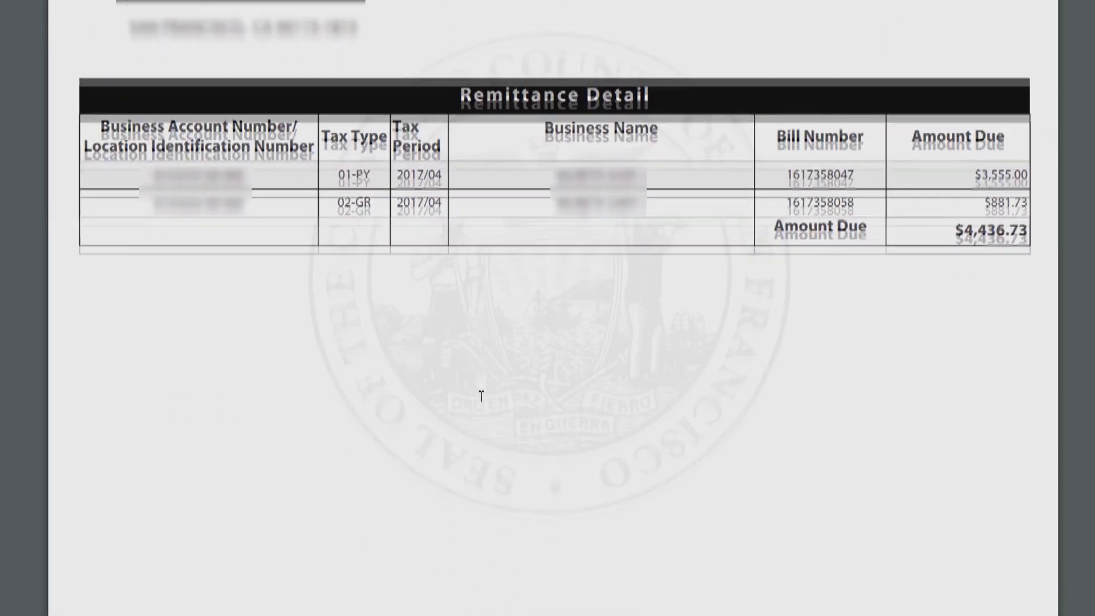
scroll(481, 396, "down", 10)
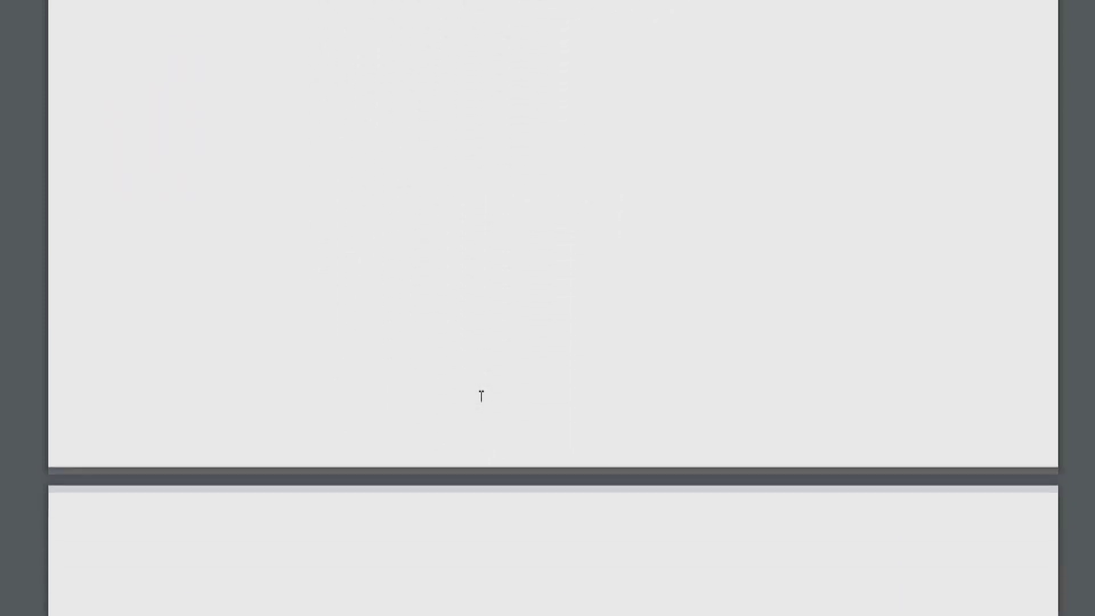
scroll(481, 395, "down", 9)
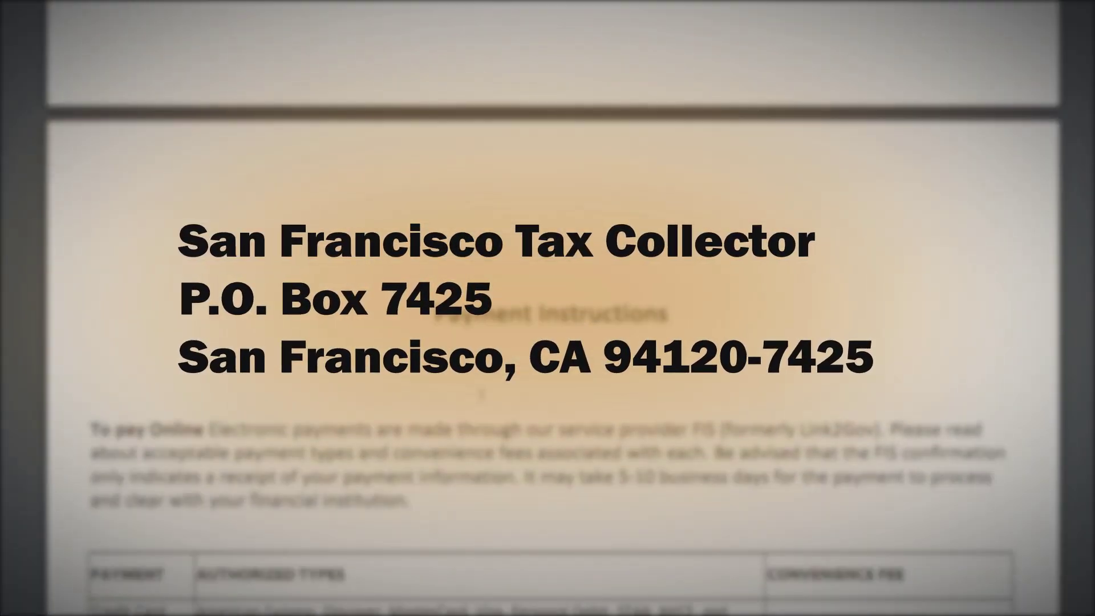